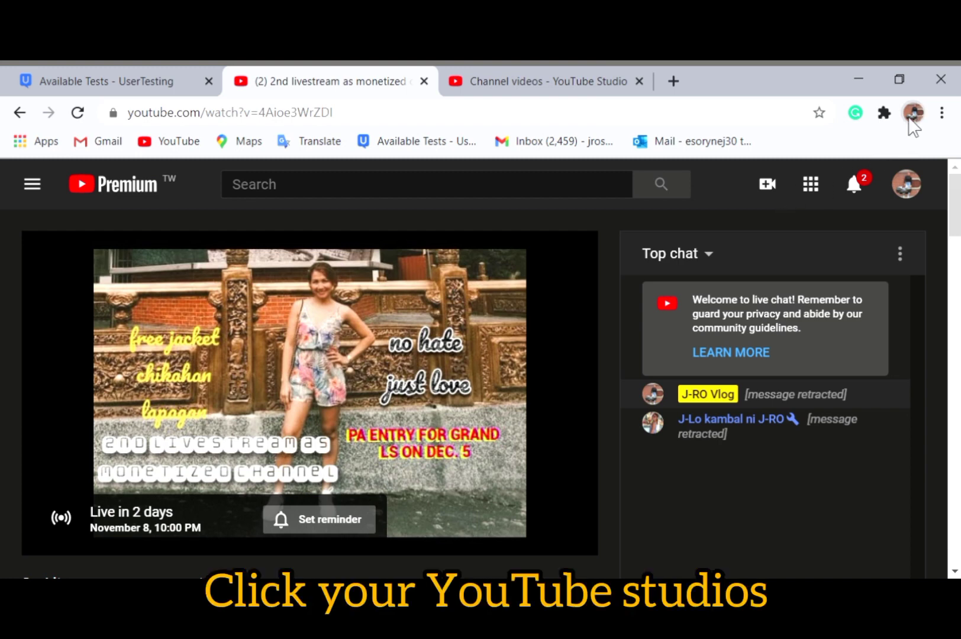
Step: Open your own YouTube channel page and go to its video management page in YouTube Studio
click(915, 198)
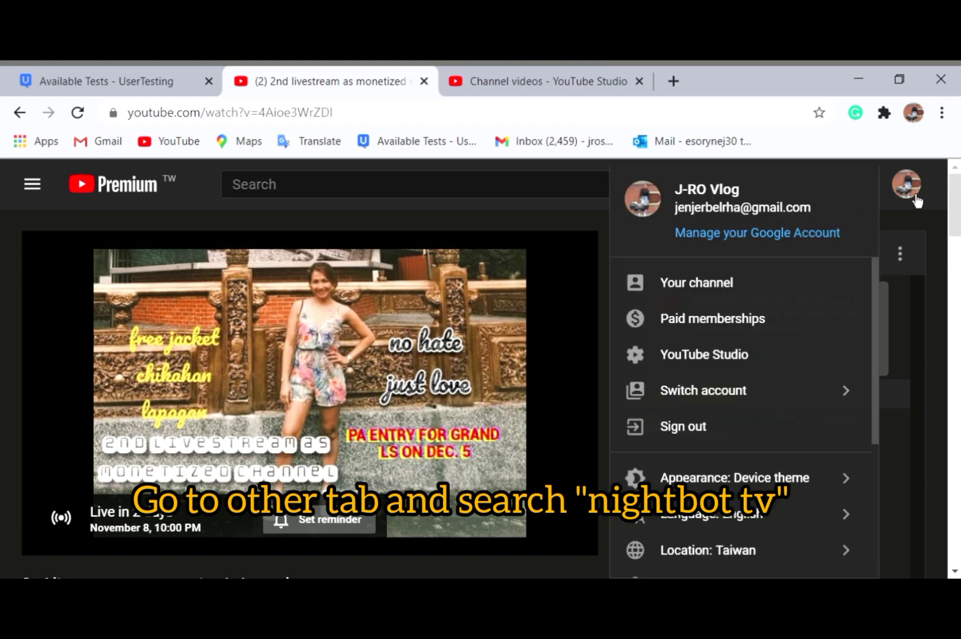
click(706, 299)
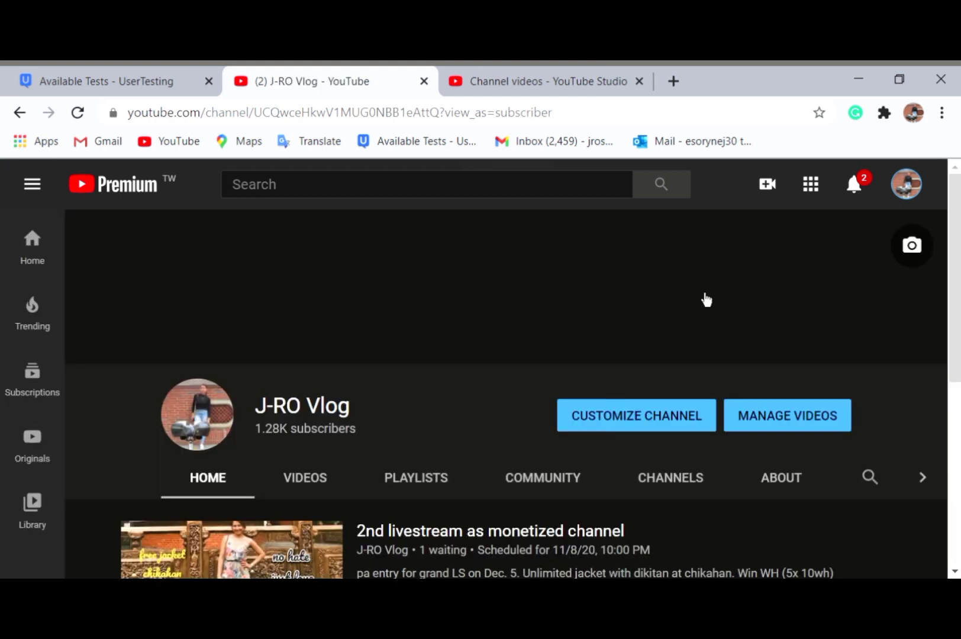
click(785, 417)
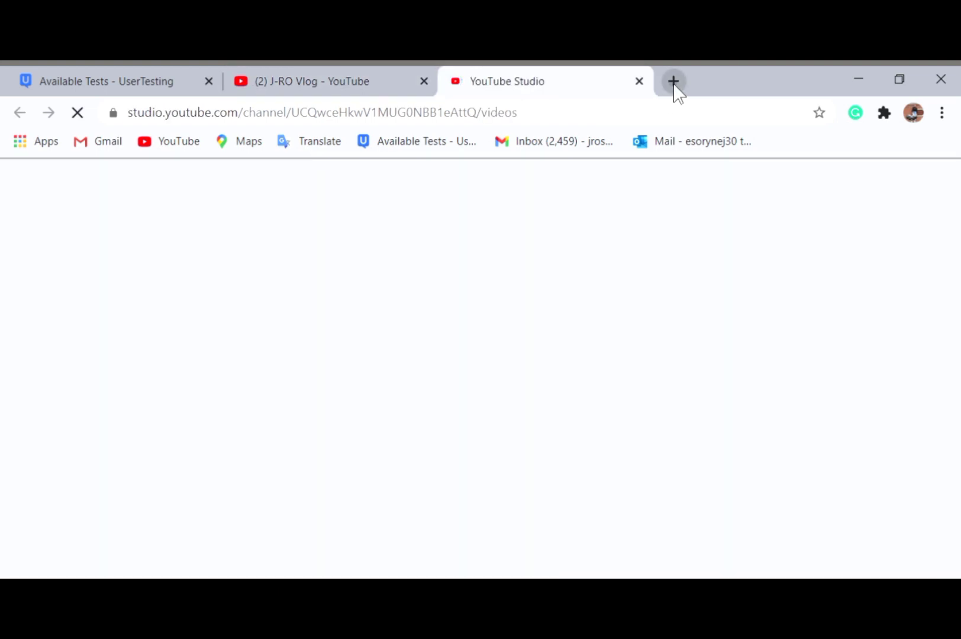
Step: Search Google for "nightbot tv" in a new browser tab and open the Nightbot.tv website
click(674, 81)
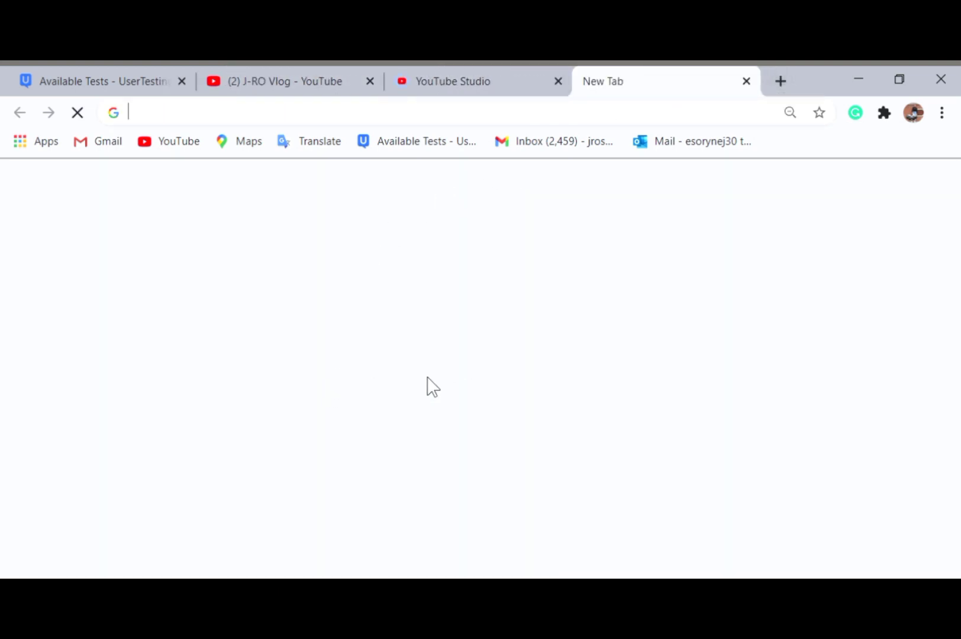
text(nig)
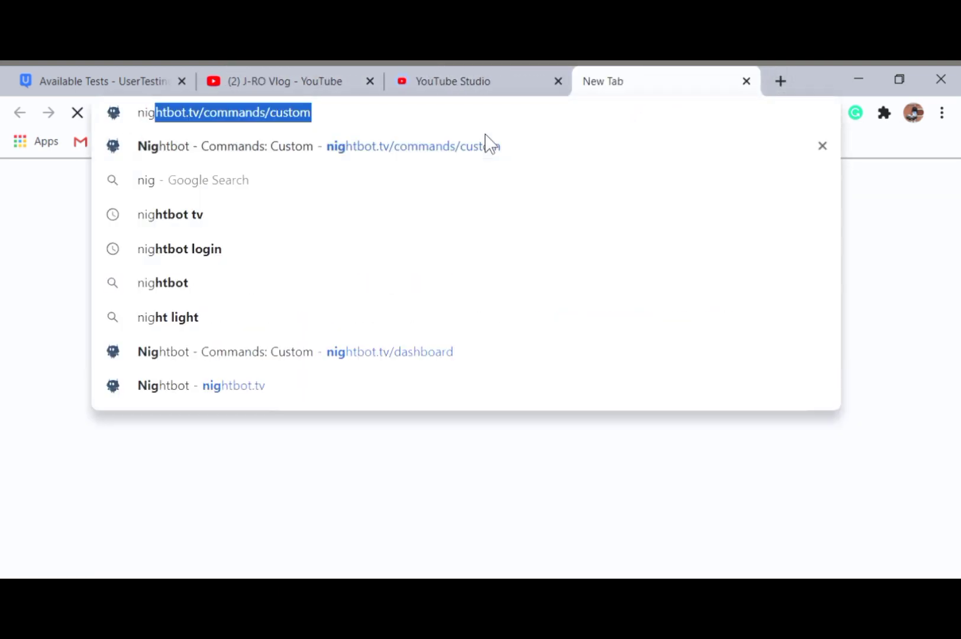
text(ht)
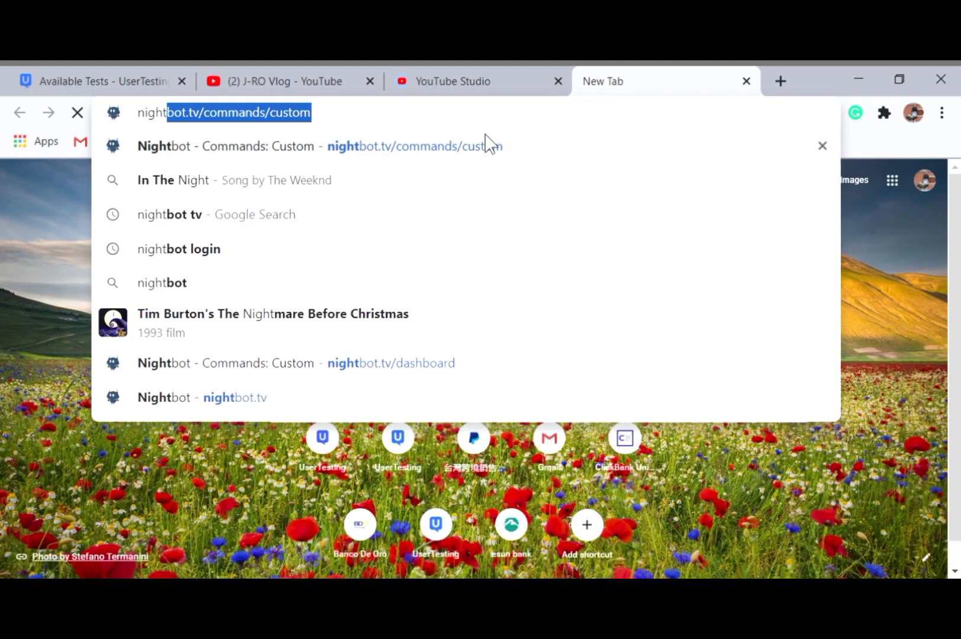
text(bot)
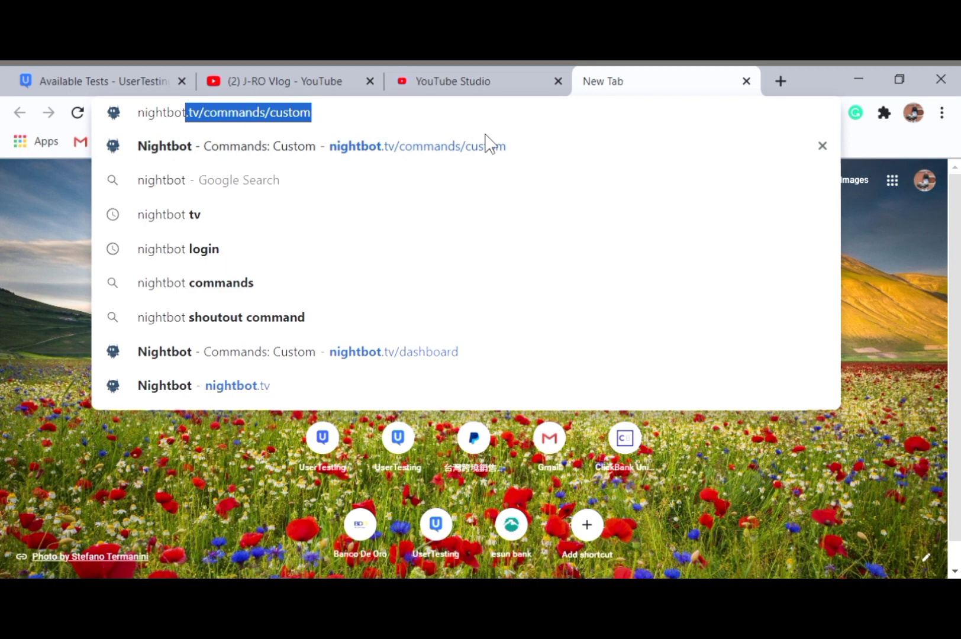
click(208, 211)
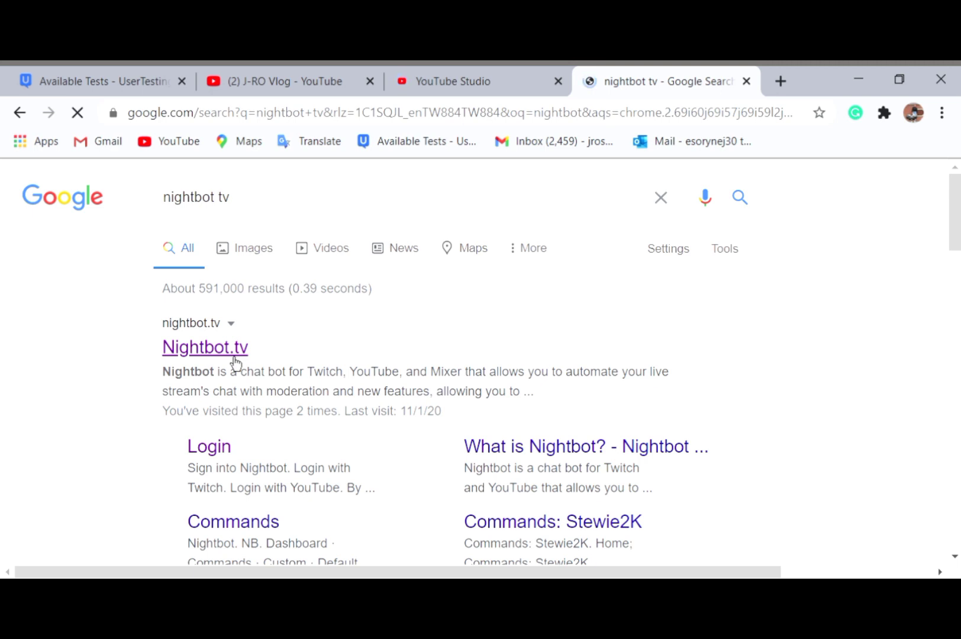
click(233, 355)
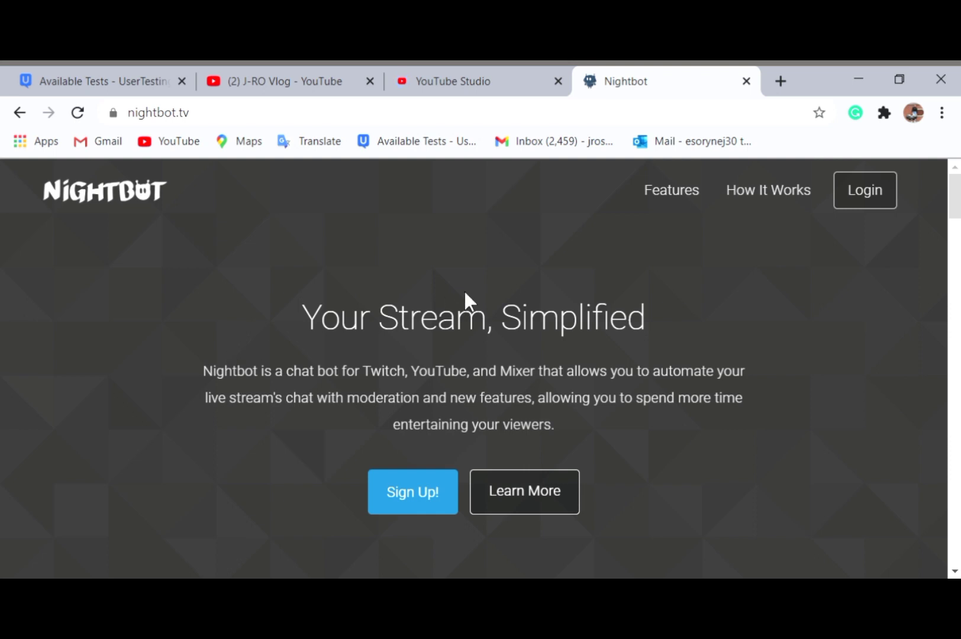
Step: Log in to Nightbot and make the bot leave and rejoin the channel from the dashboard
click(851, 198)
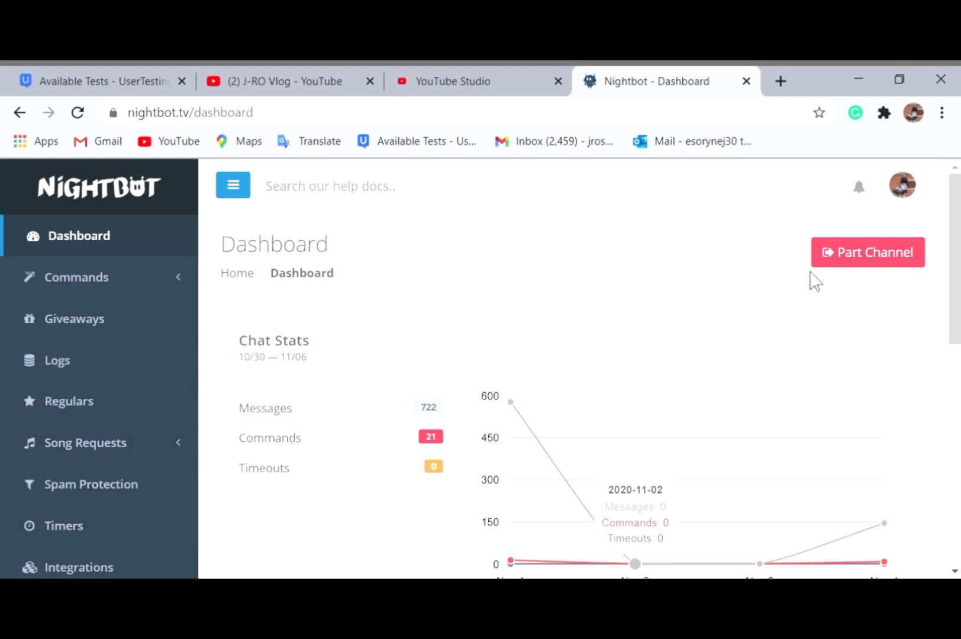
click(873, 270)
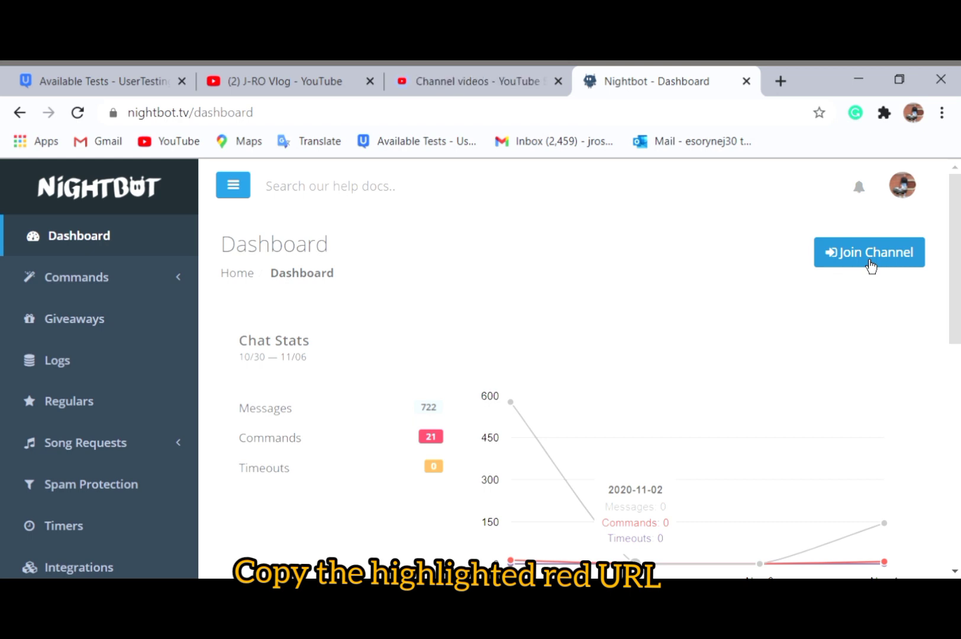
click(865, 261)
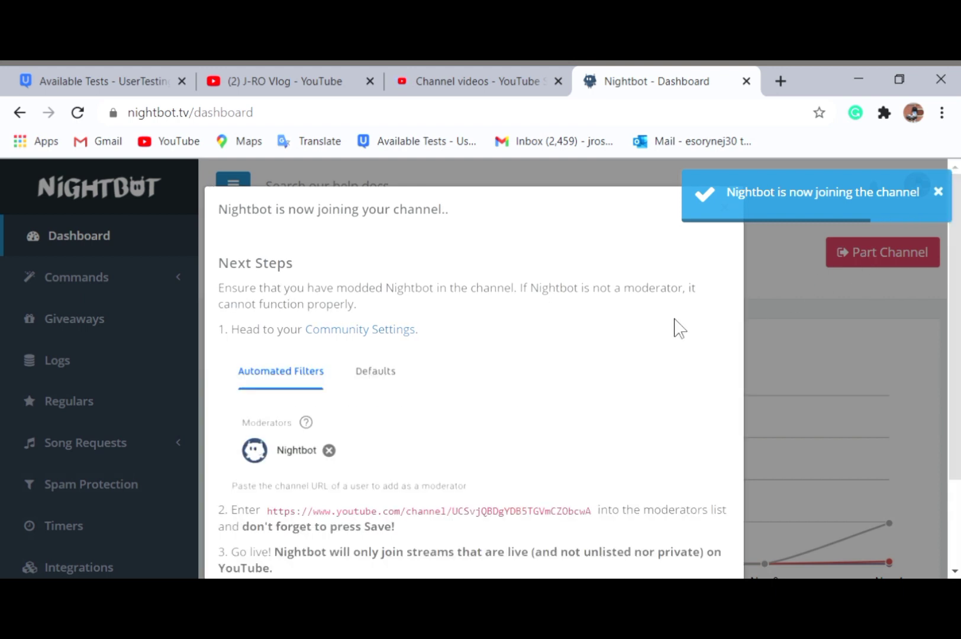
Step: Copy Nightbot's YouTube channel URL from the second instruction under Next Steps
scroll(954, 572, down, 1)
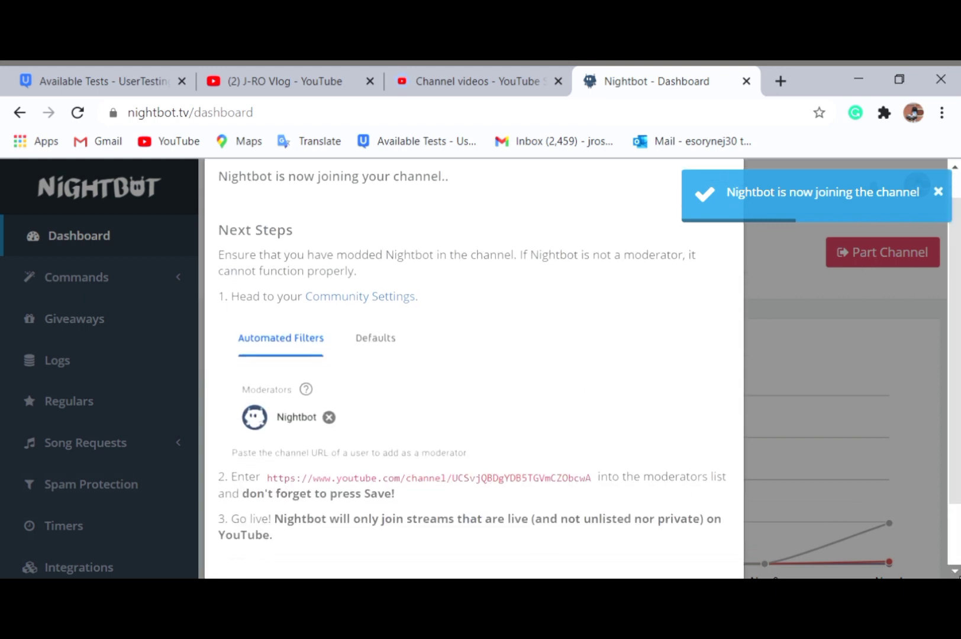
scroll(474, 367, down, 1)
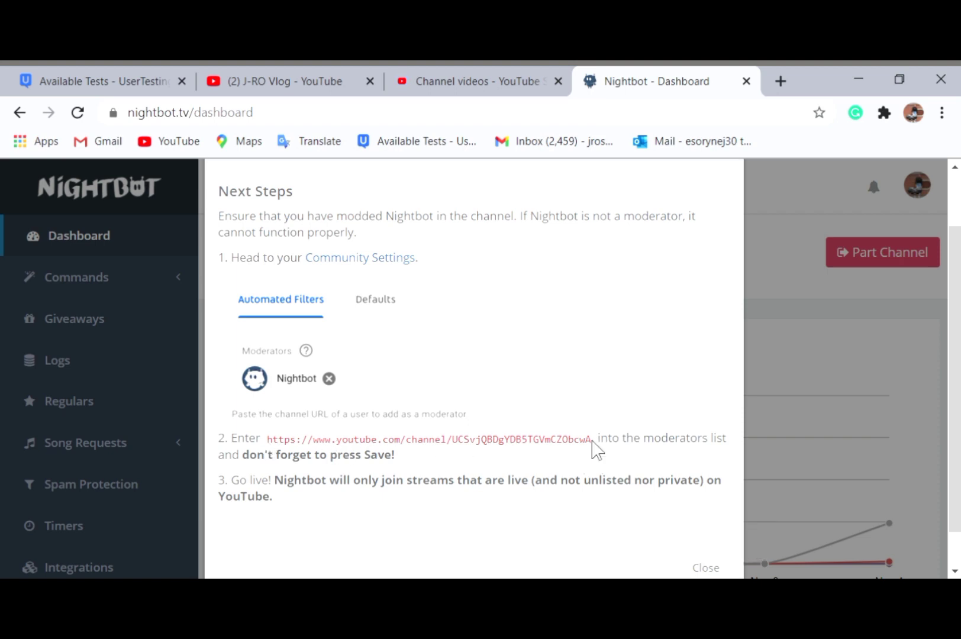
drag(592, 441, 264, 449)
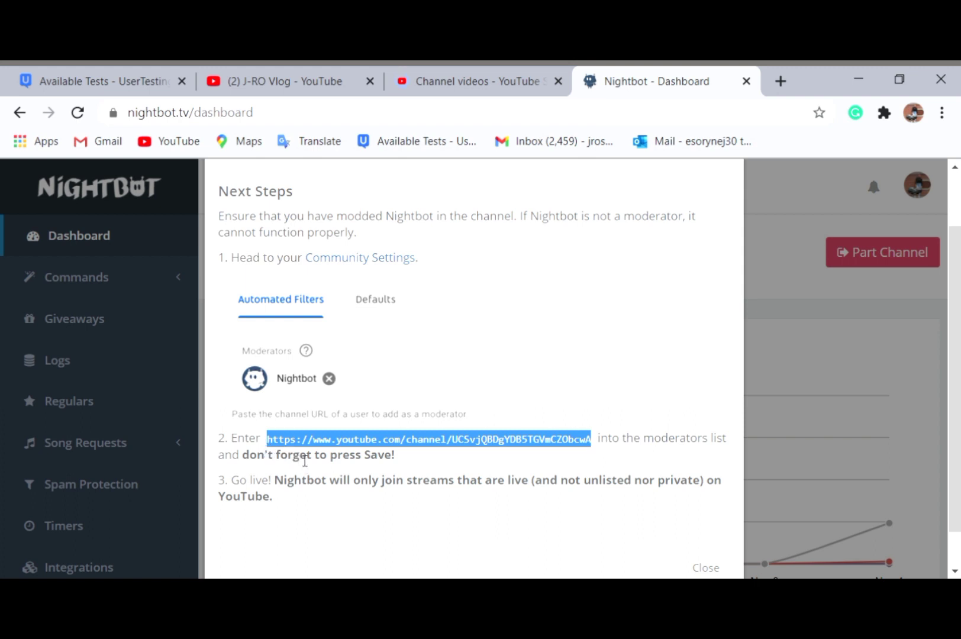
Step: Switch to YouTube Studio and open the Community section of the channel settings
click(472, 77)
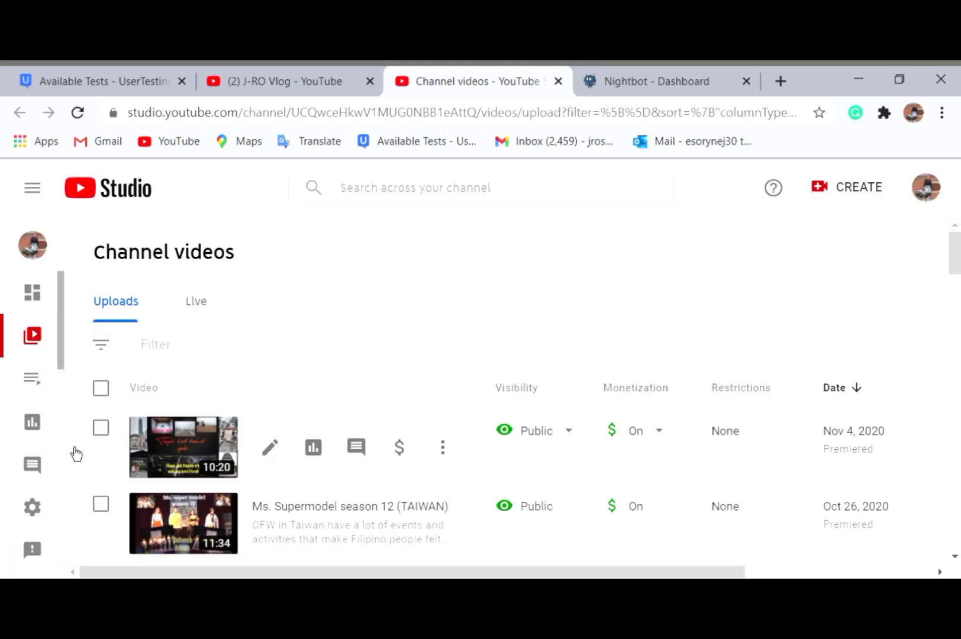
click(37, 517)
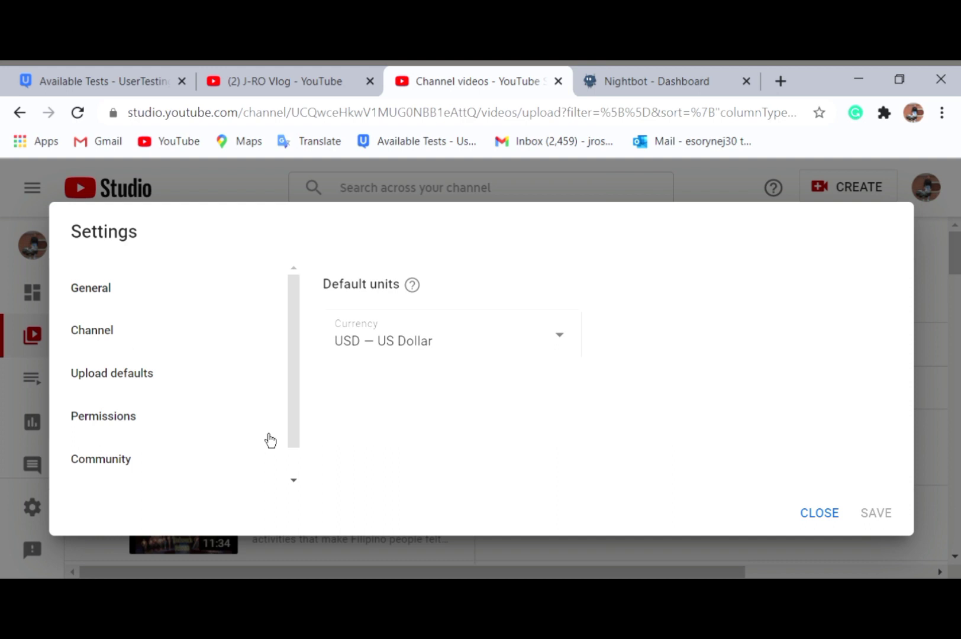
click(176, 473)
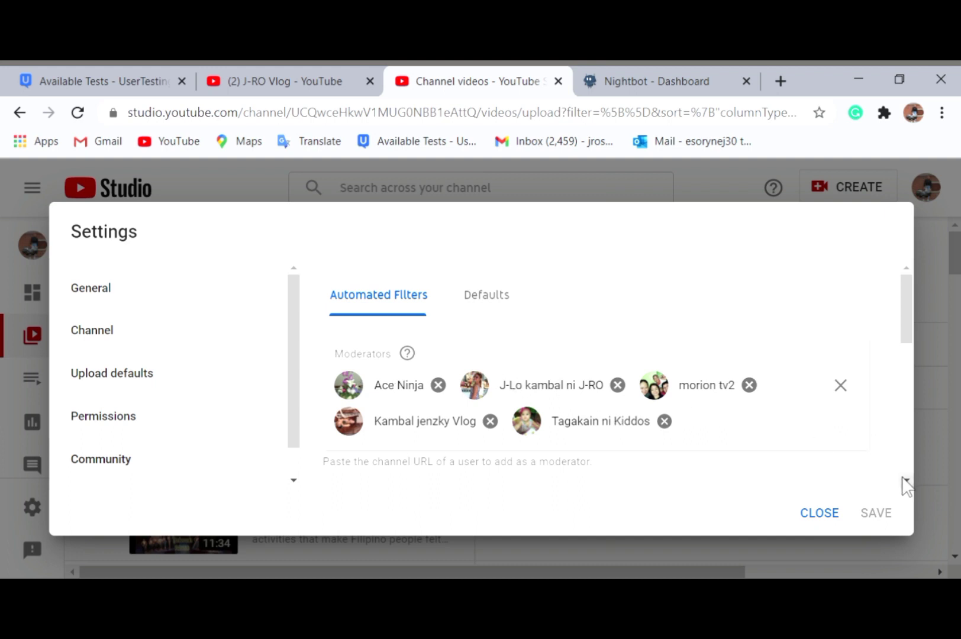
Step: Add Nightbot to the channel's moderators using the copied channel URL and save the settings
click(904, 479)
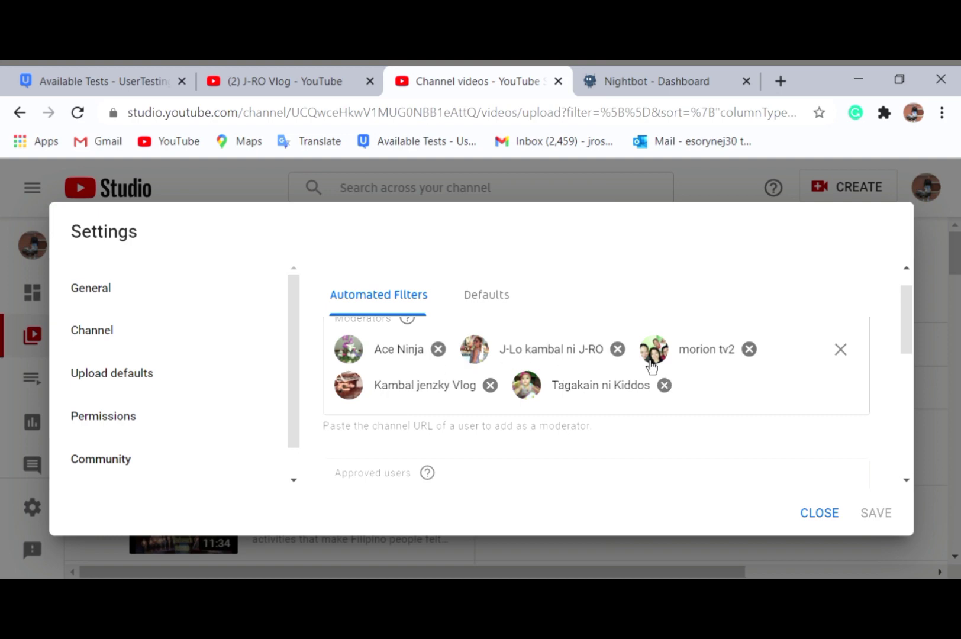
click(906, 482)
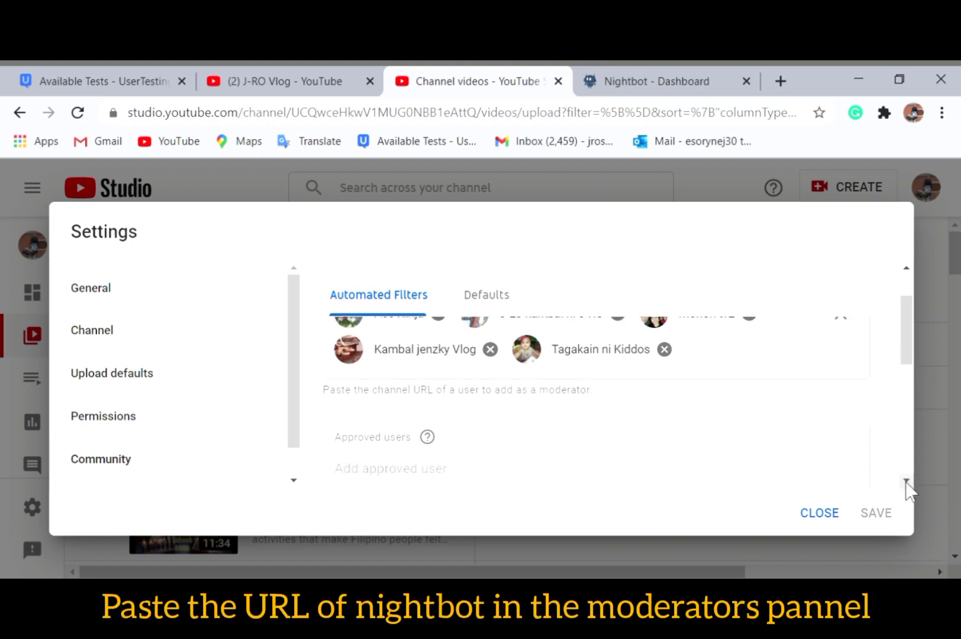
click(735, 354)
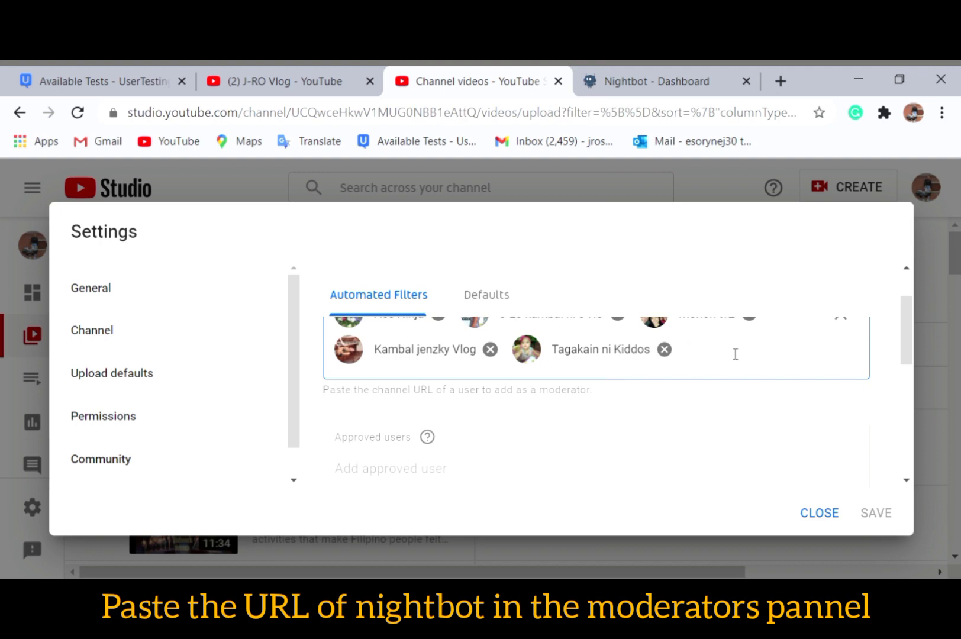
key(ctrl+v)
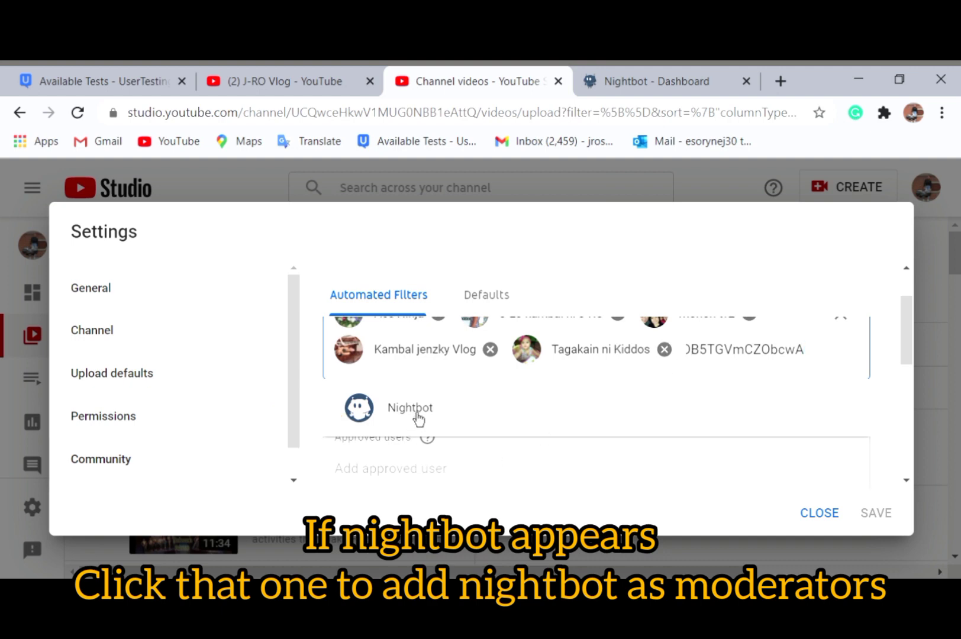
click(415, 419)
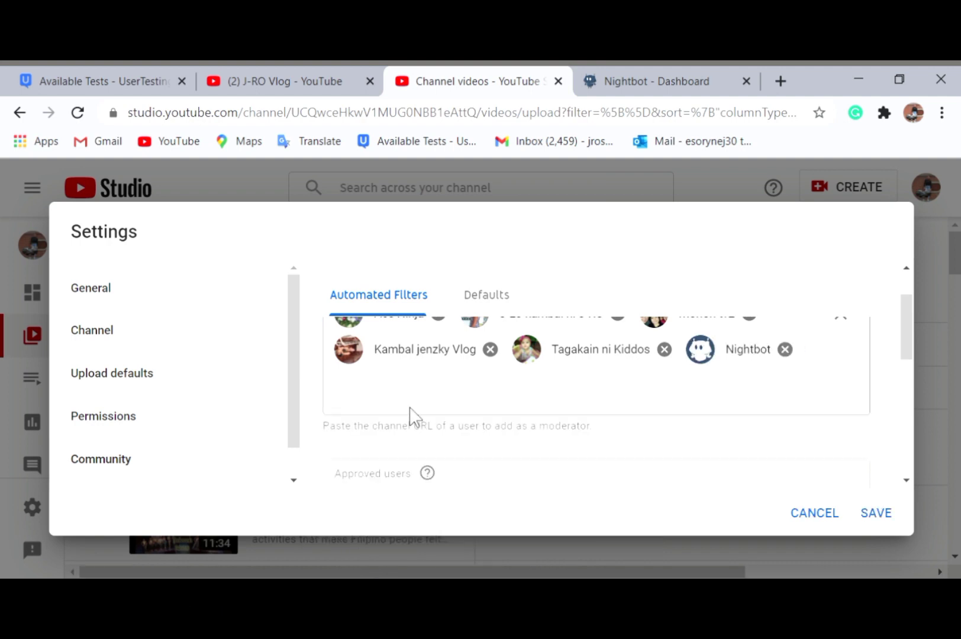
click(907, 270)
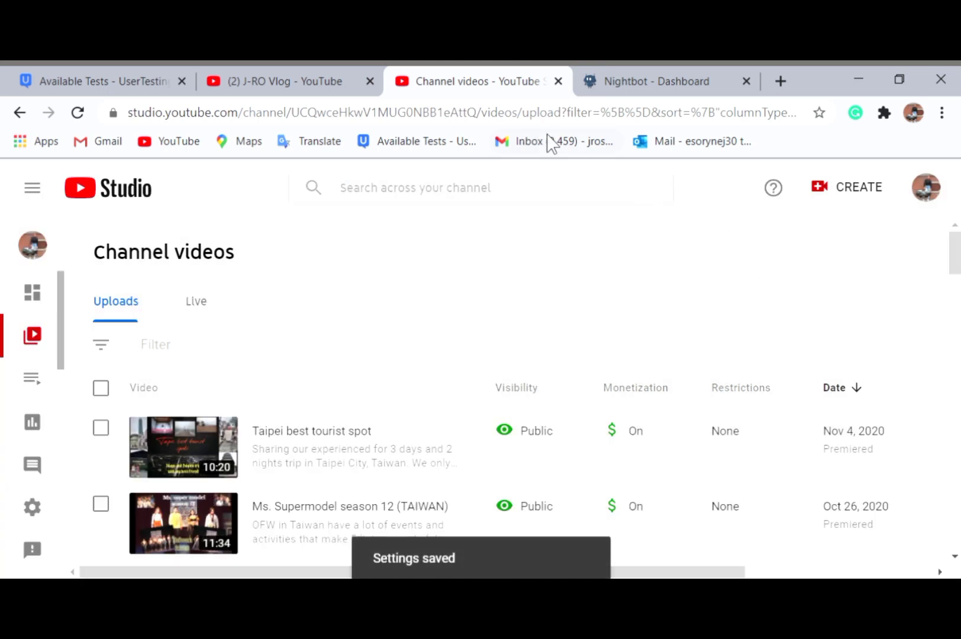
Step: Return to the Nightbot dashboard and close the channel-joining instructions
click(631, 81)
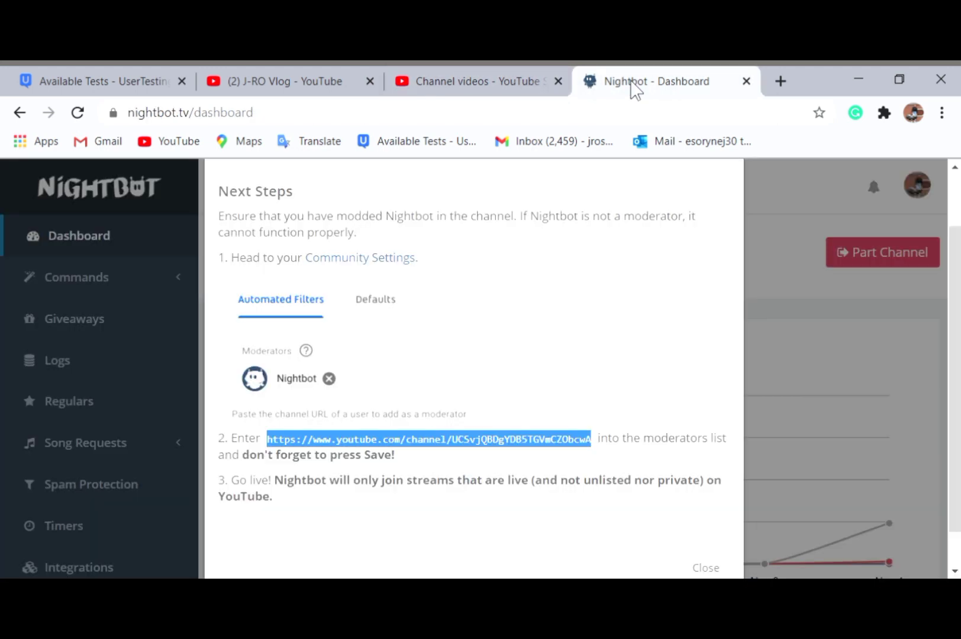
scroll(758, 514, down, 1)
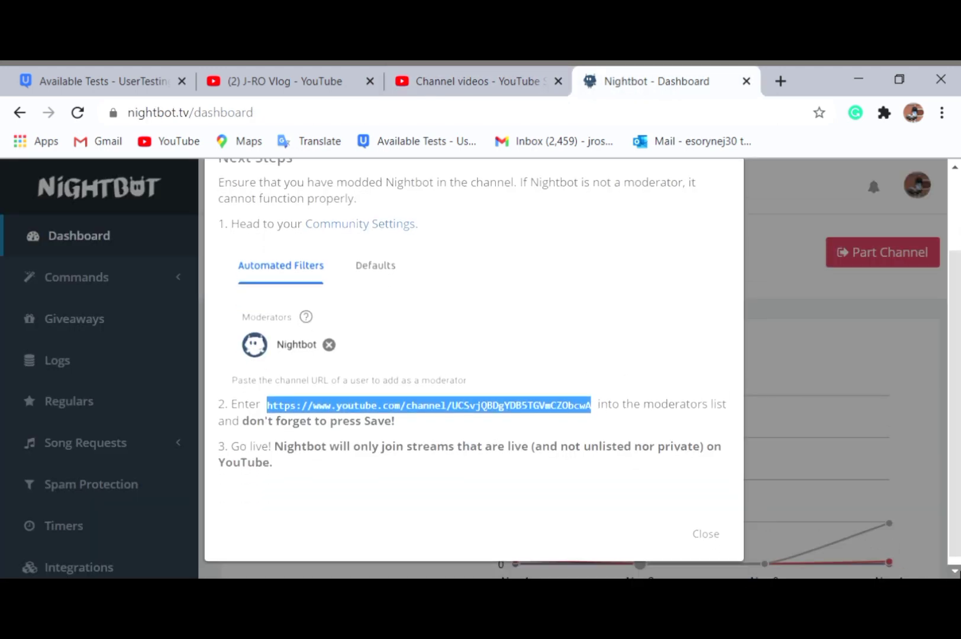
scroll(582, 361, down, 1)
click(704, 526)
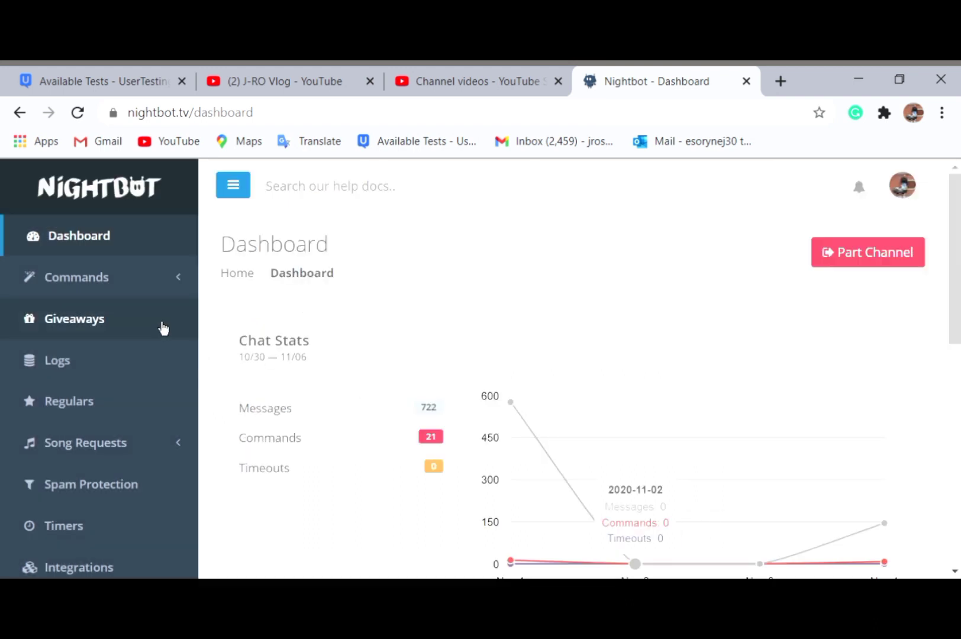
Step: Start a new custom channel command in Nightbot and name it "bye"
click(87, 288)
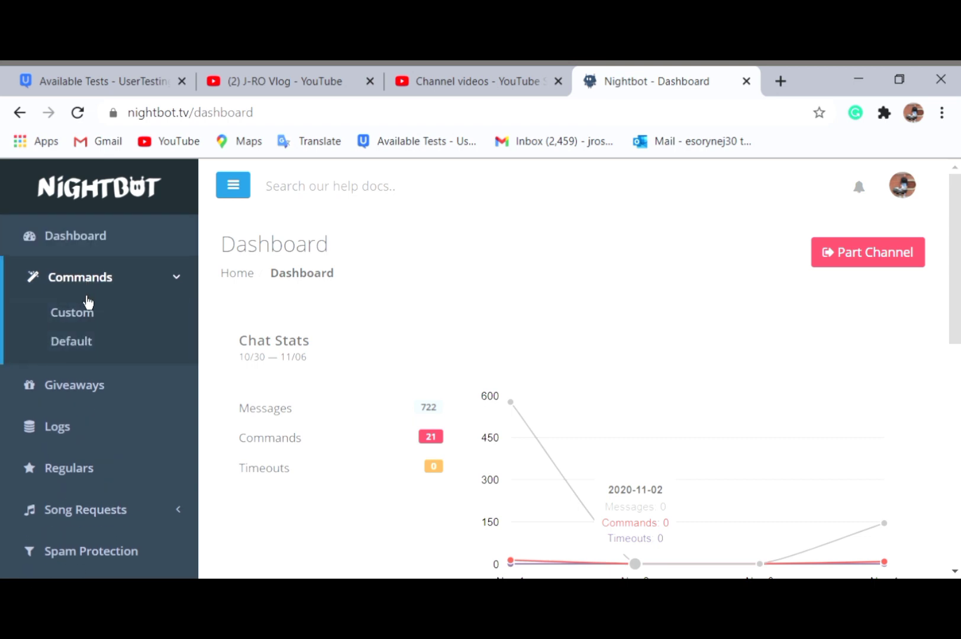
click(84, 316)
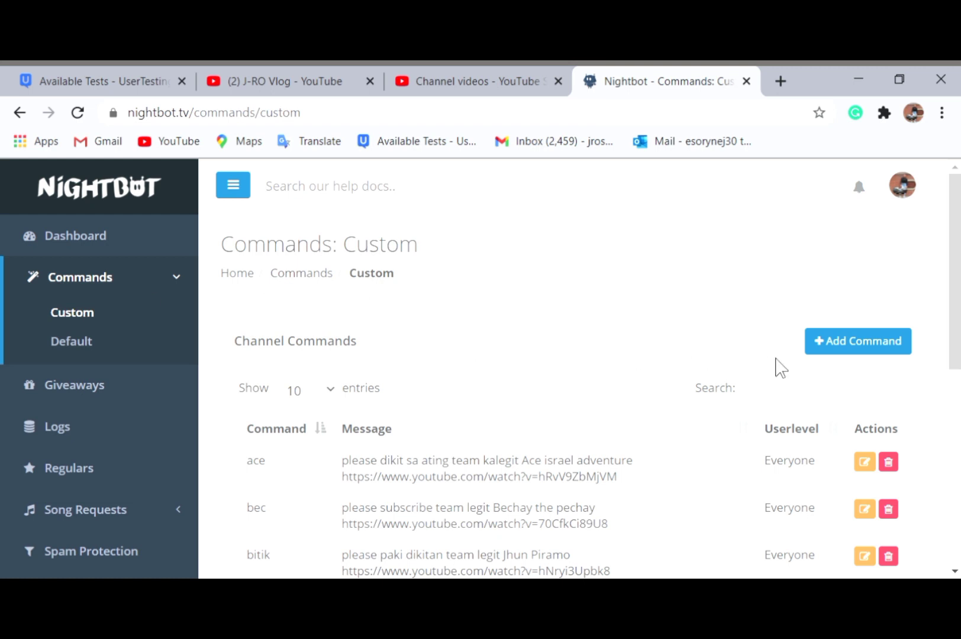
click(861, 356)
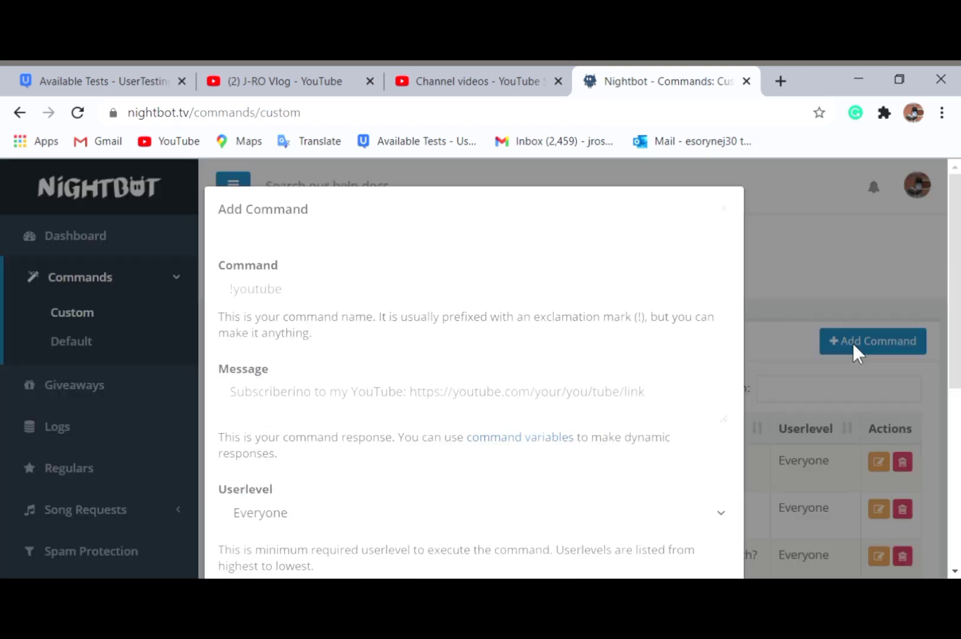
click(319, 295)
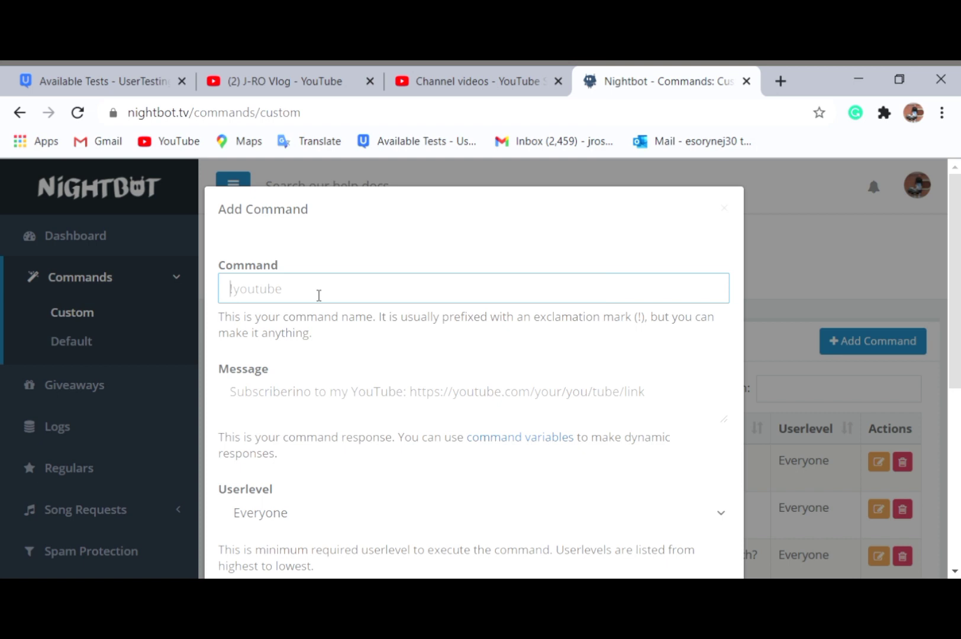
text(bye)
Step: Write the new command's response as "thank you for coming on my channel $(user) please to forget to like my page."
click(269, 393)
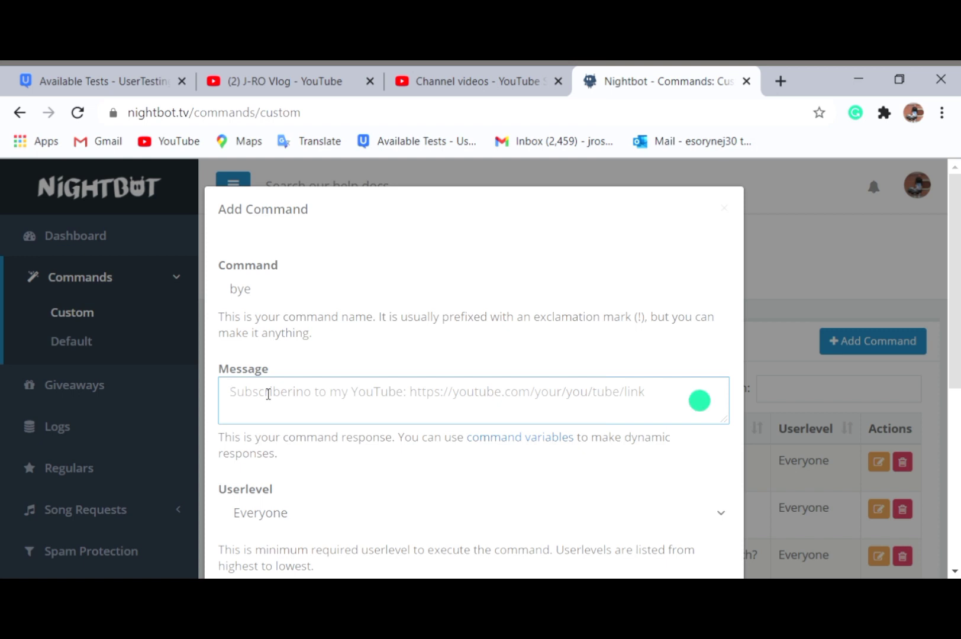
text(thanky)
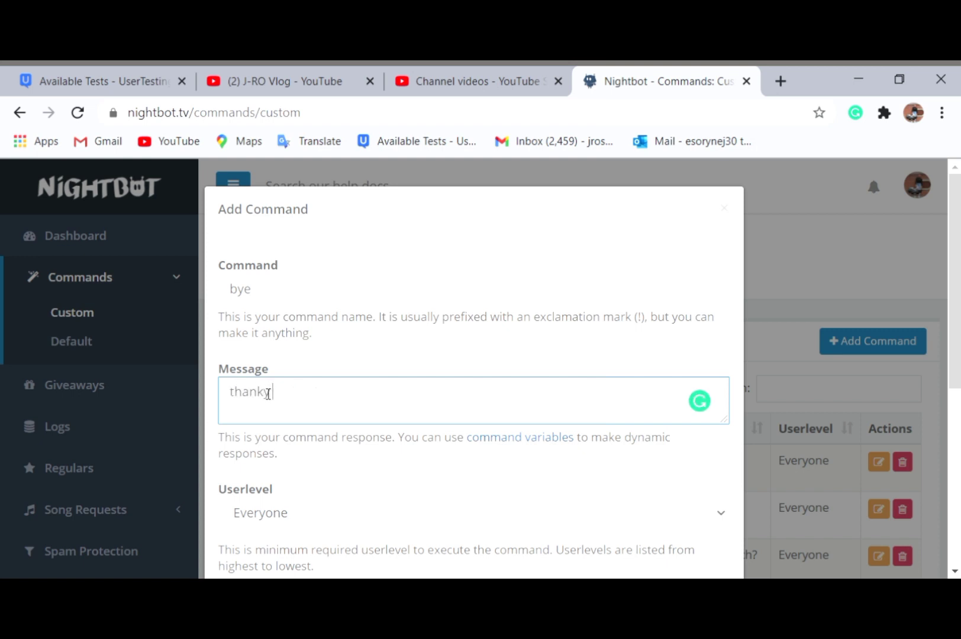
key(BackSpace)
text(you for coming on my )
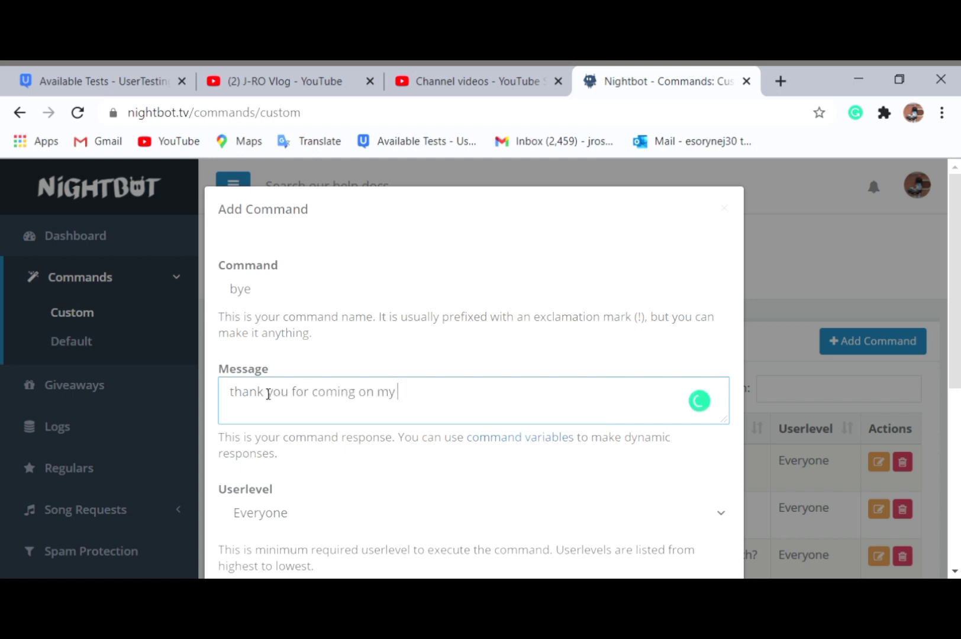
text(channel  $(us)
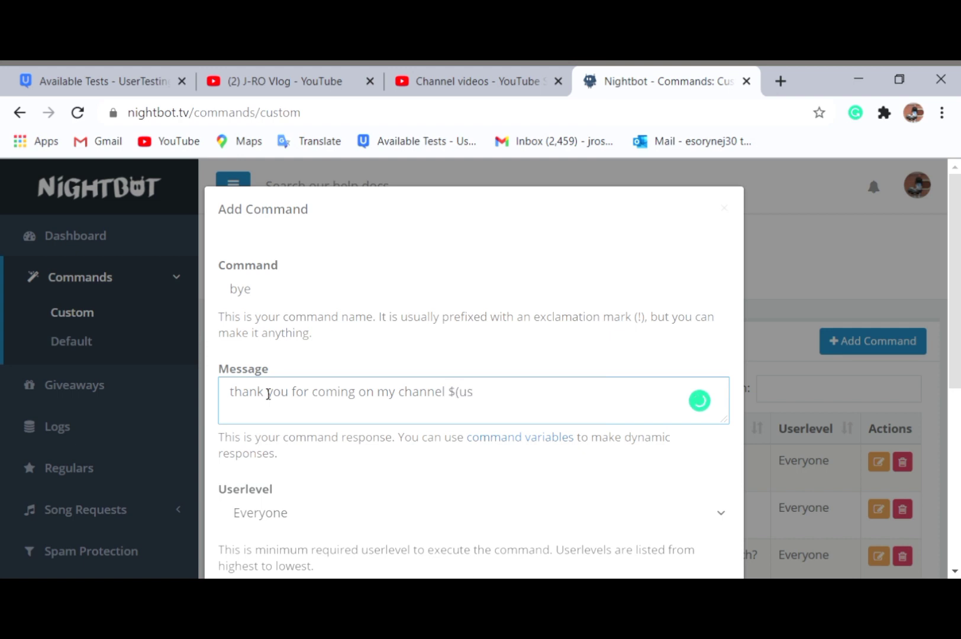
text(er)
text(()
text())
text(pleas)
text(e to forg)
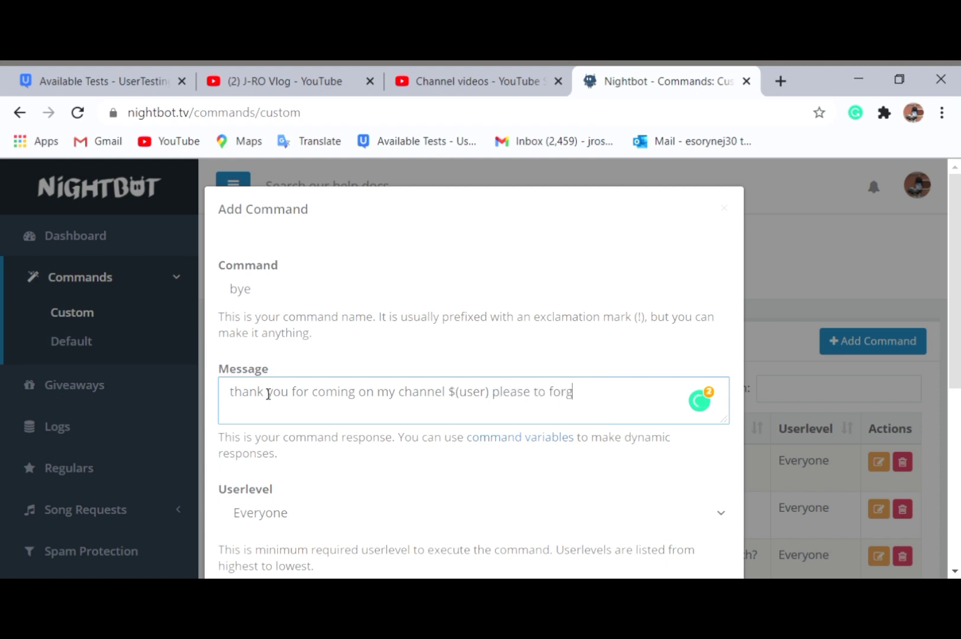
text(et to like my page.)
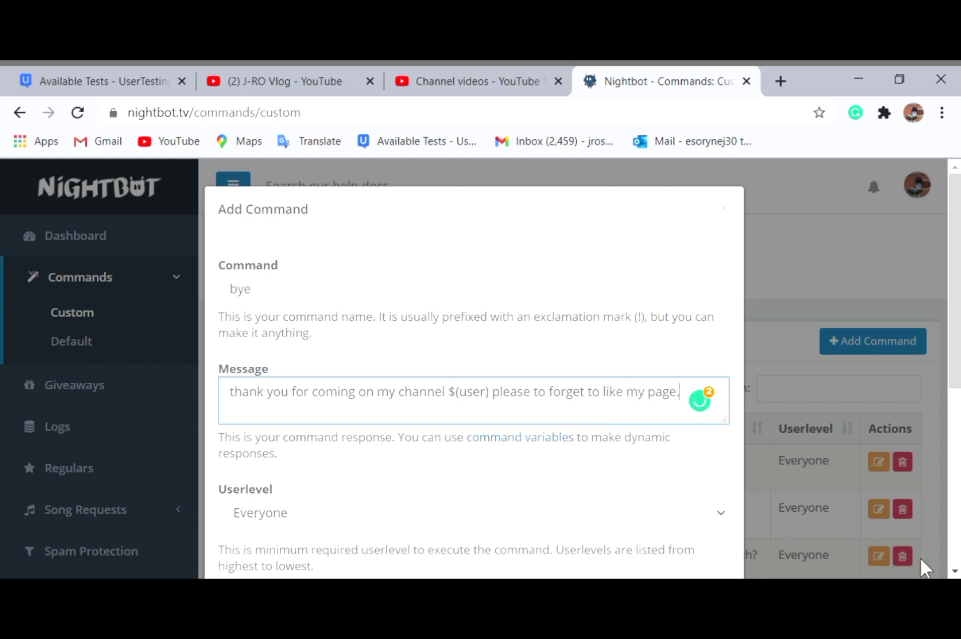
Step: Try to submit the new "bye" command with its default userlevel and cooldown, and cancel its creation
scroll(954, 573, down, 3)
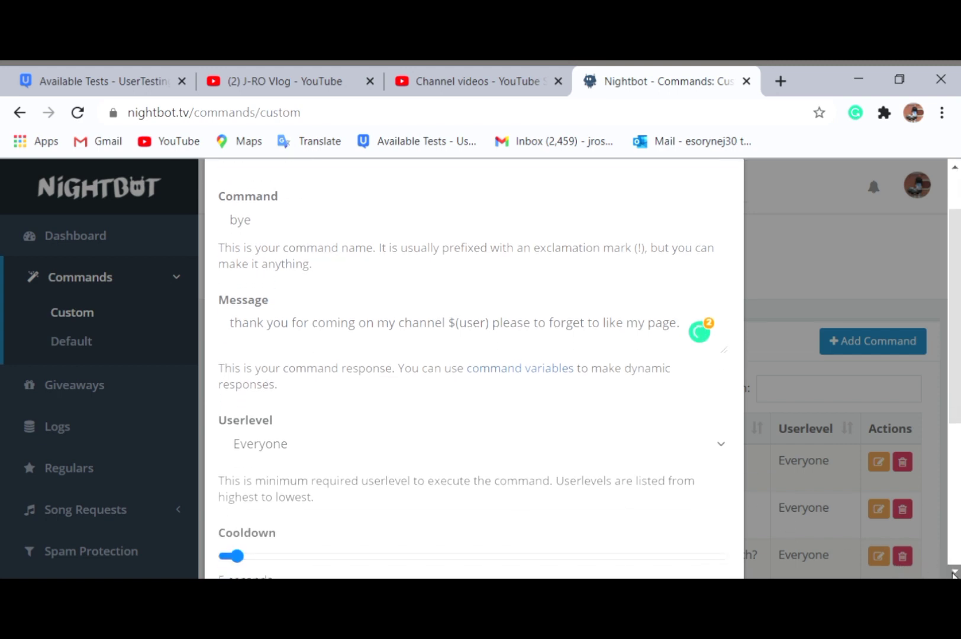
scroll(954, 573, down, 2)
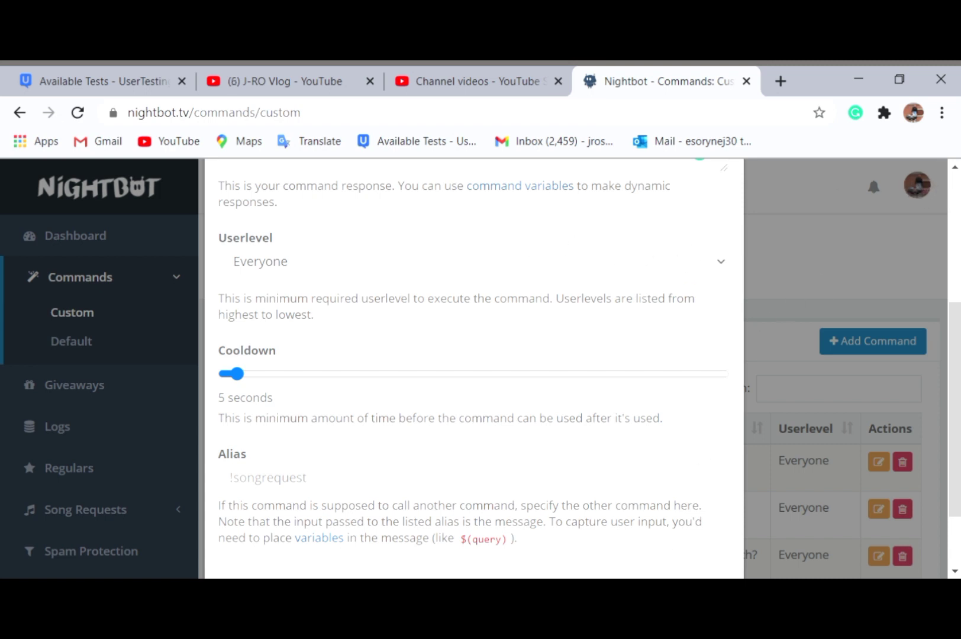
scroll(954, 576, down, 2)
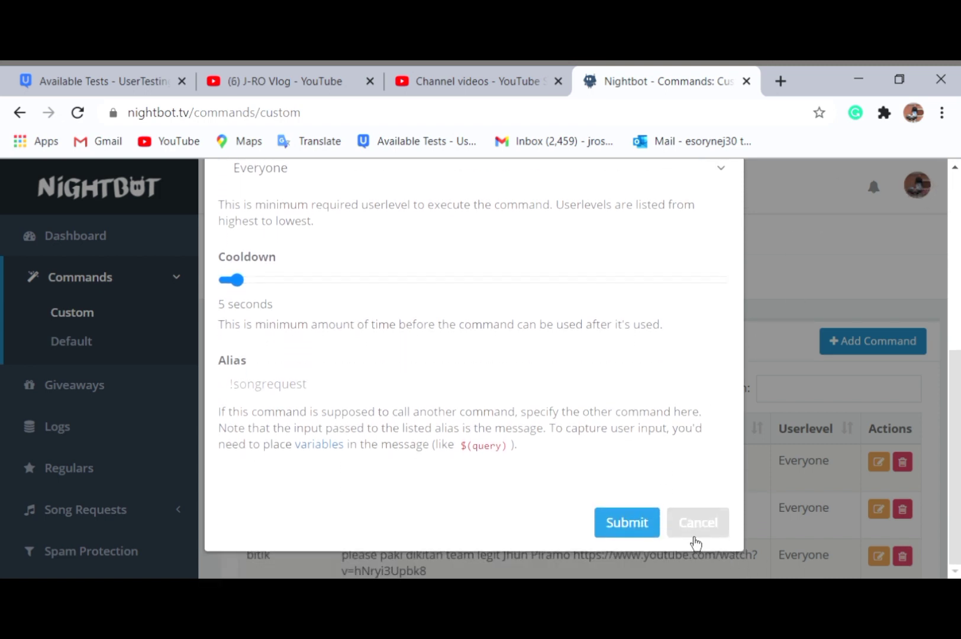
click(638, 527)
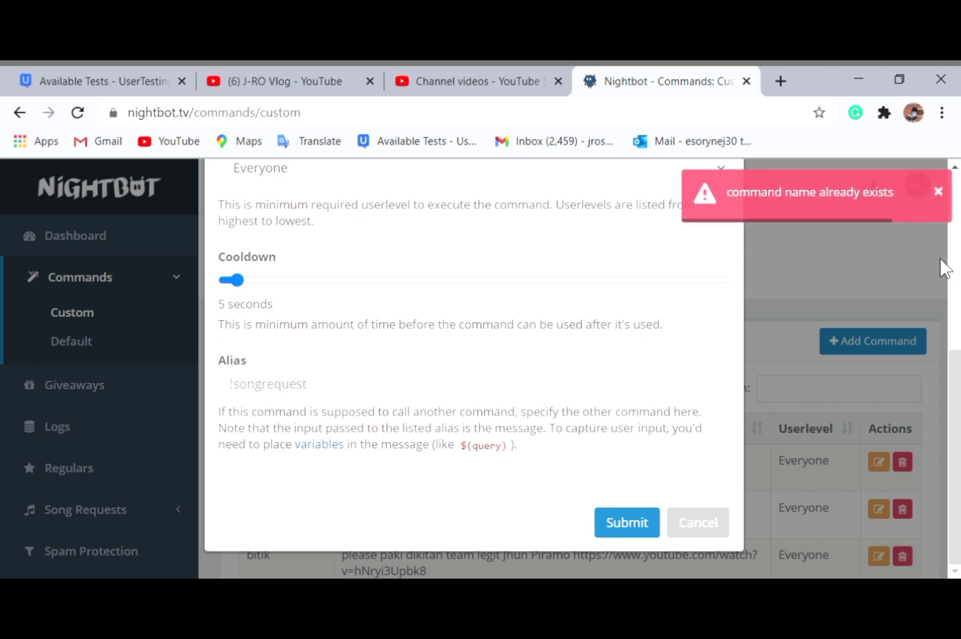
click(939, 193)
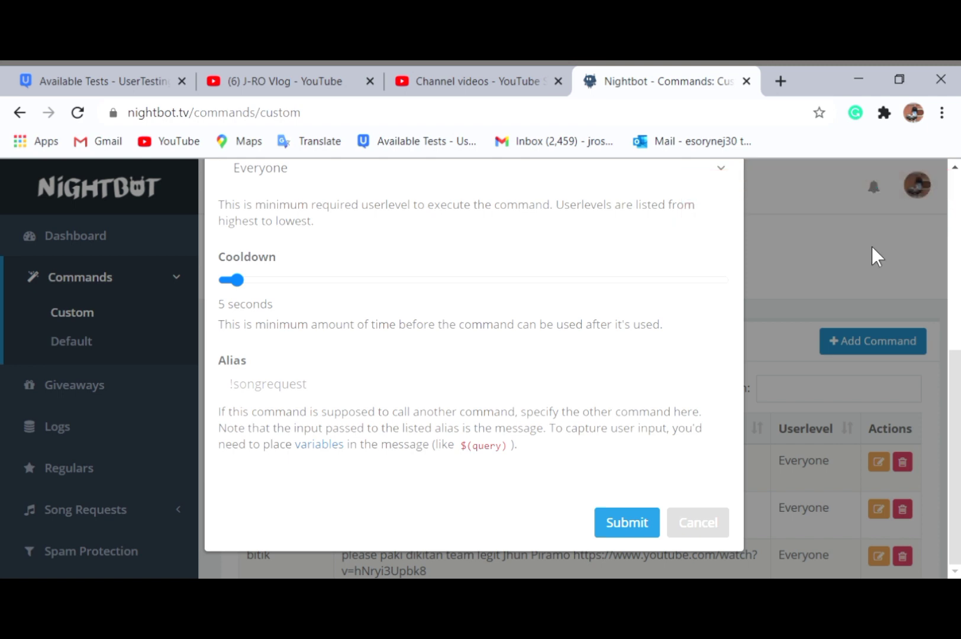
click(691, 533)
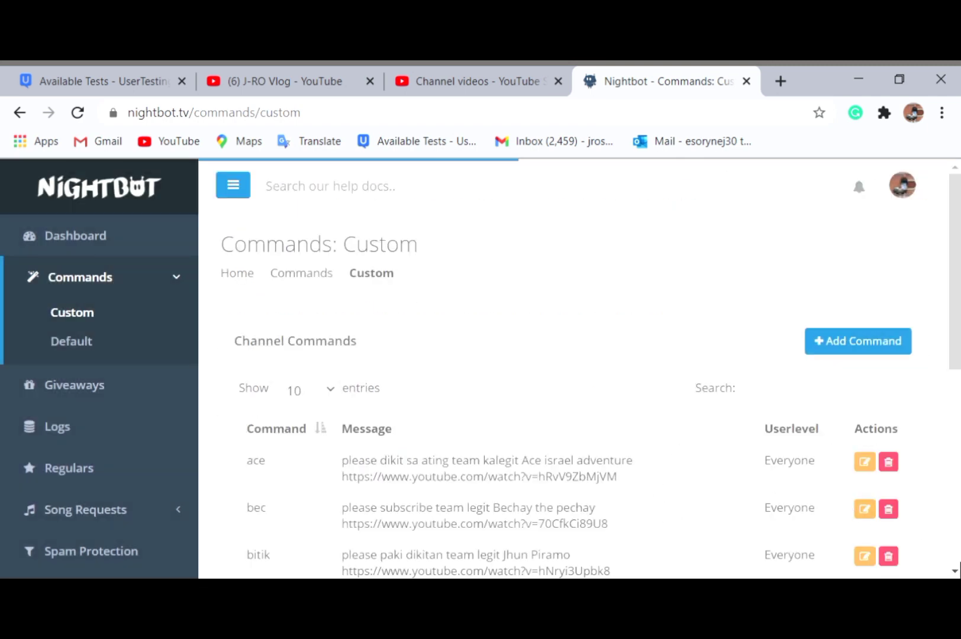
Step: Open the existing "bye" command for editing and insert the variable $(user) after "ingat po" in its message
scroll(955, 573, down, 4)
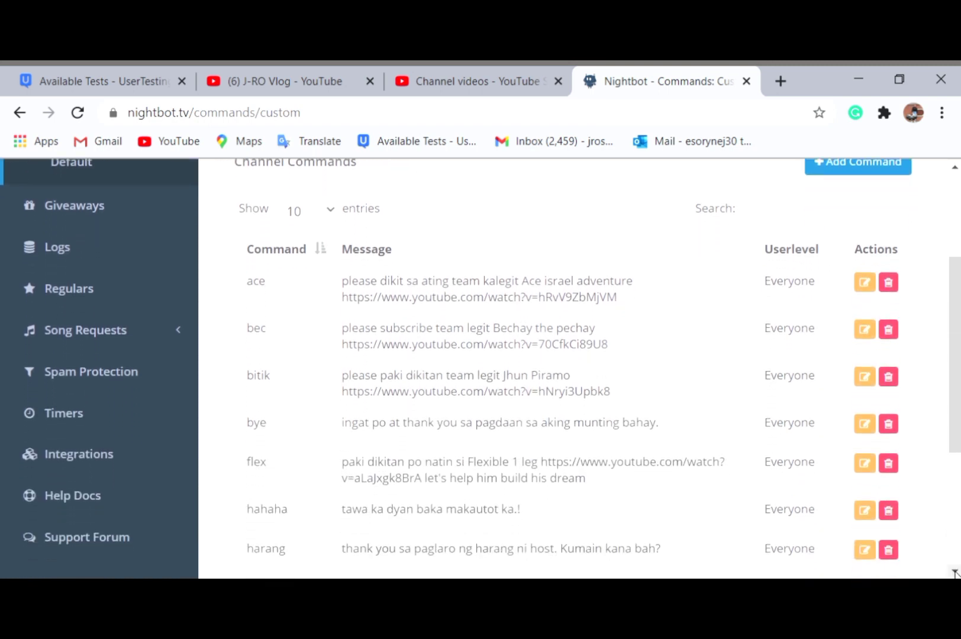
scroll(956, 573, down, 1)
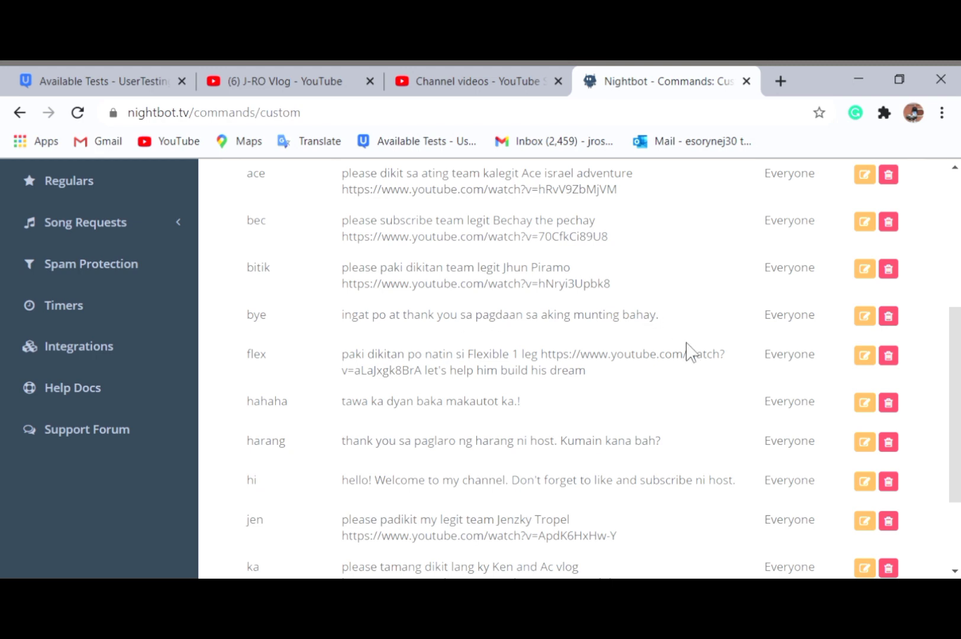
click(867, 322)
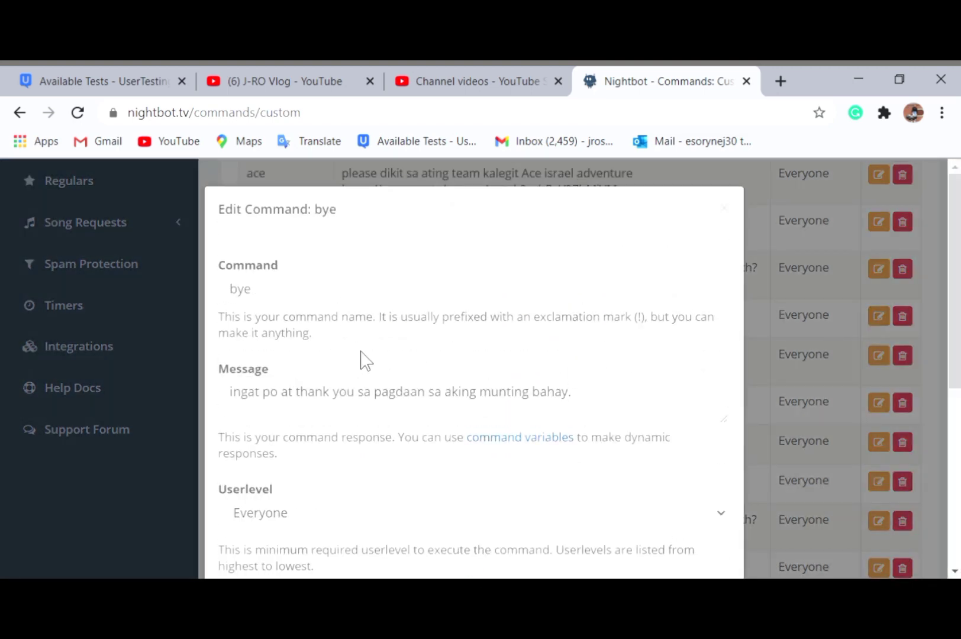
click(283, 396)
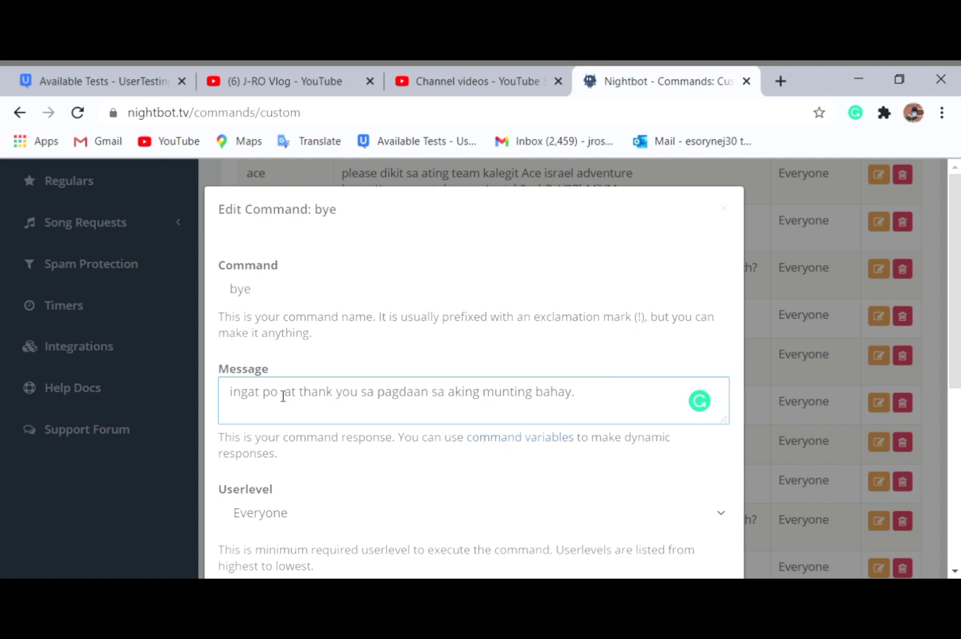
text(p)
text((user))
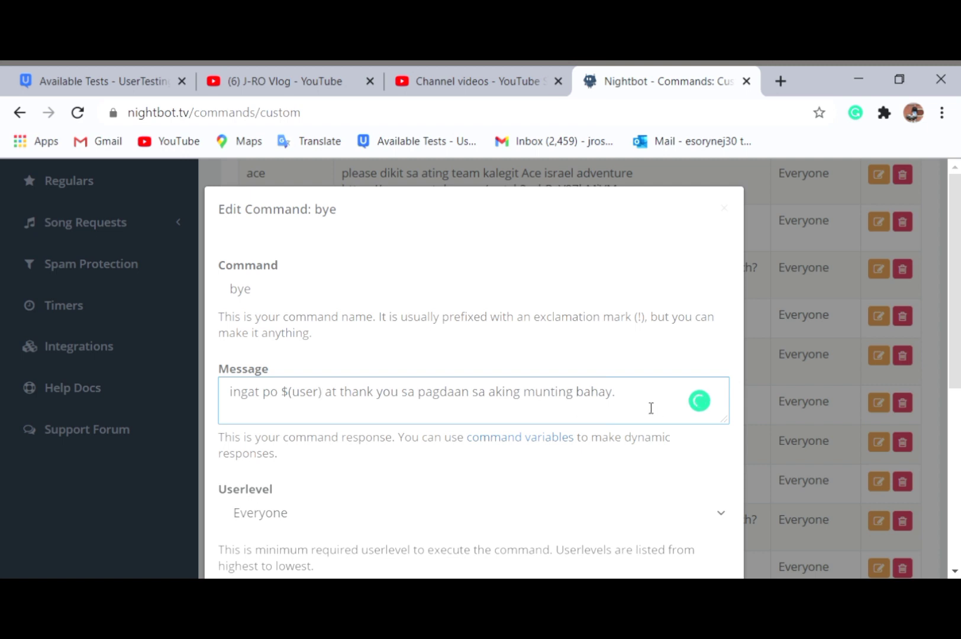
Step: Append "see you soon sa next LS ni host." to the "bye" command's message and save the command
text( see you soon s)
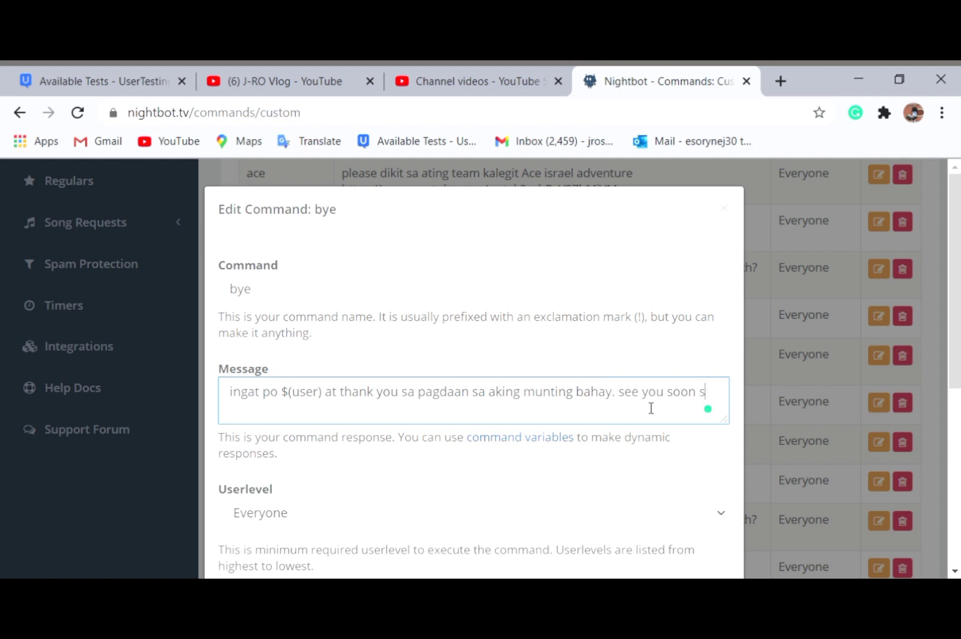
text(a next LS ni host.)
scroll(955, 571, down, 5)
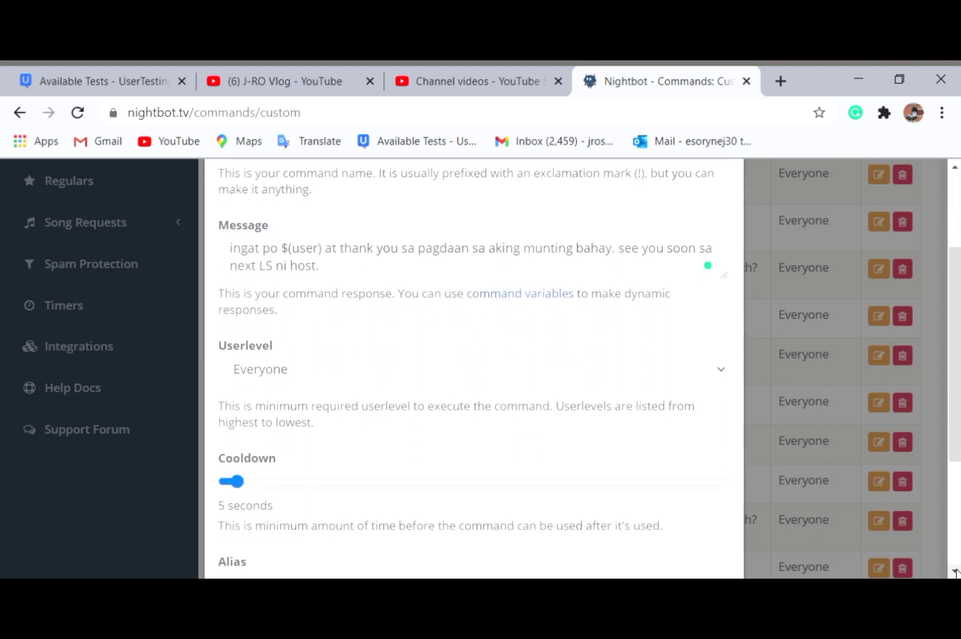
scroll(955, 571, down, 2)
click(645, 528)
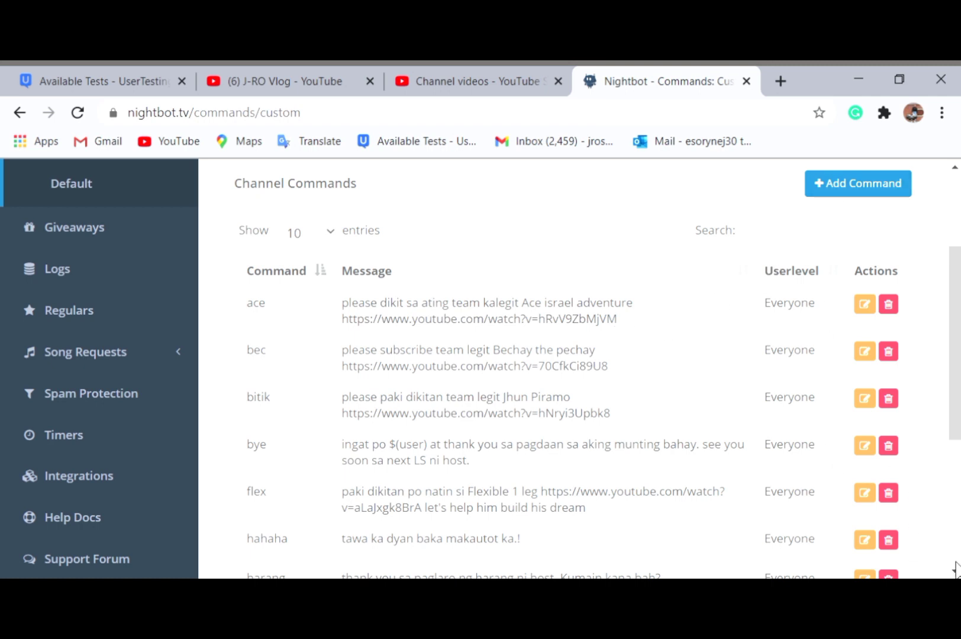
Step: Start another custom channel command and name it "kid"
scroll(952, 573, down, 5)
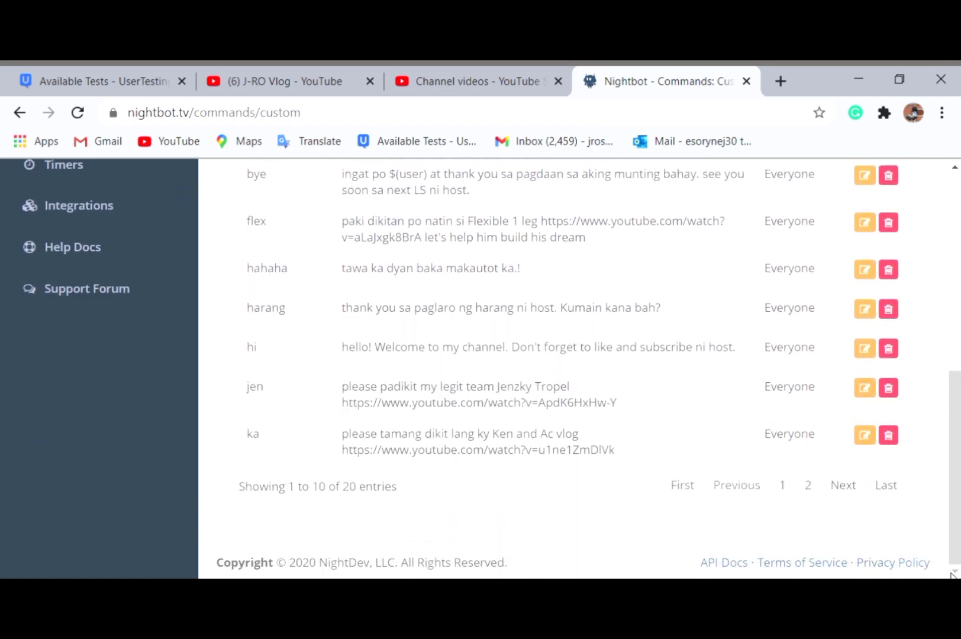
click(955, 168)
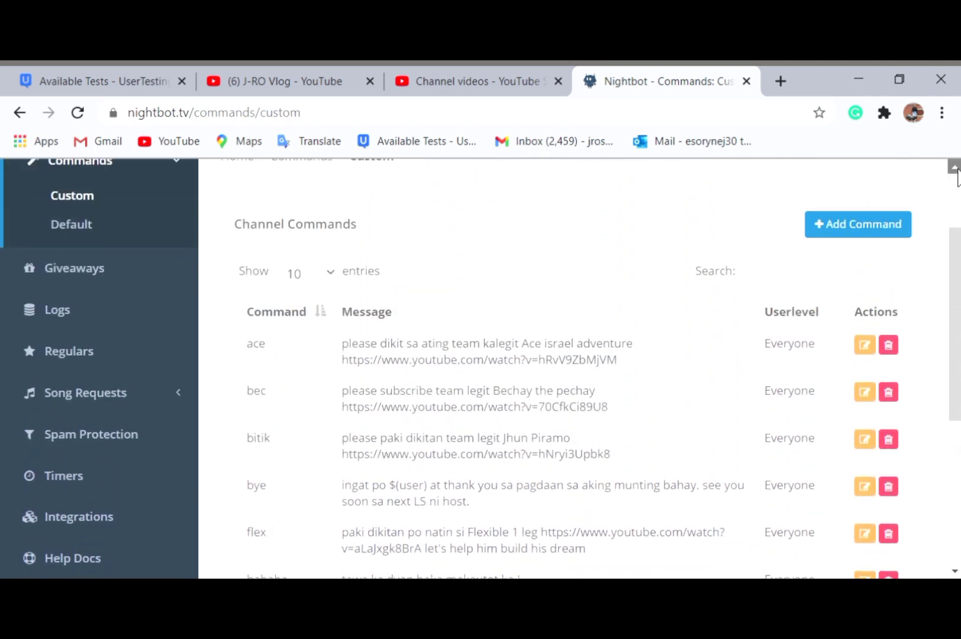
click(852, 345)
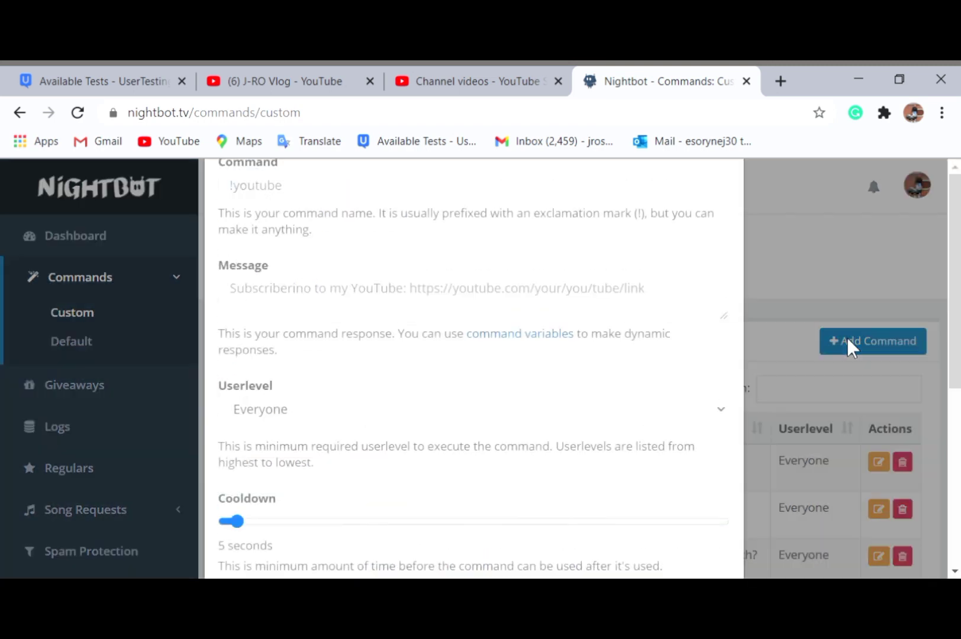
click(285, 299)
text(kid)
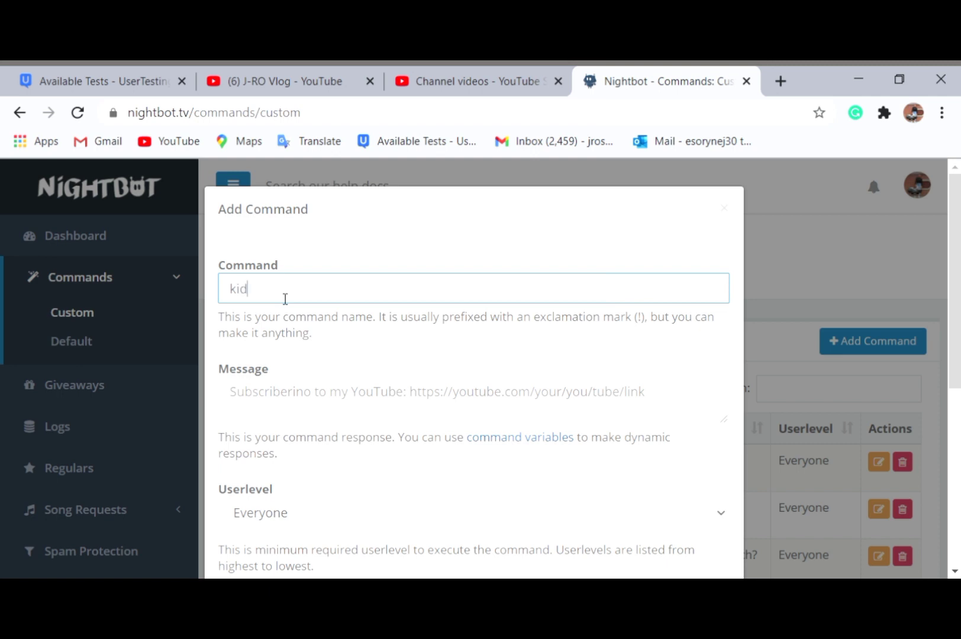
click(253, 394)
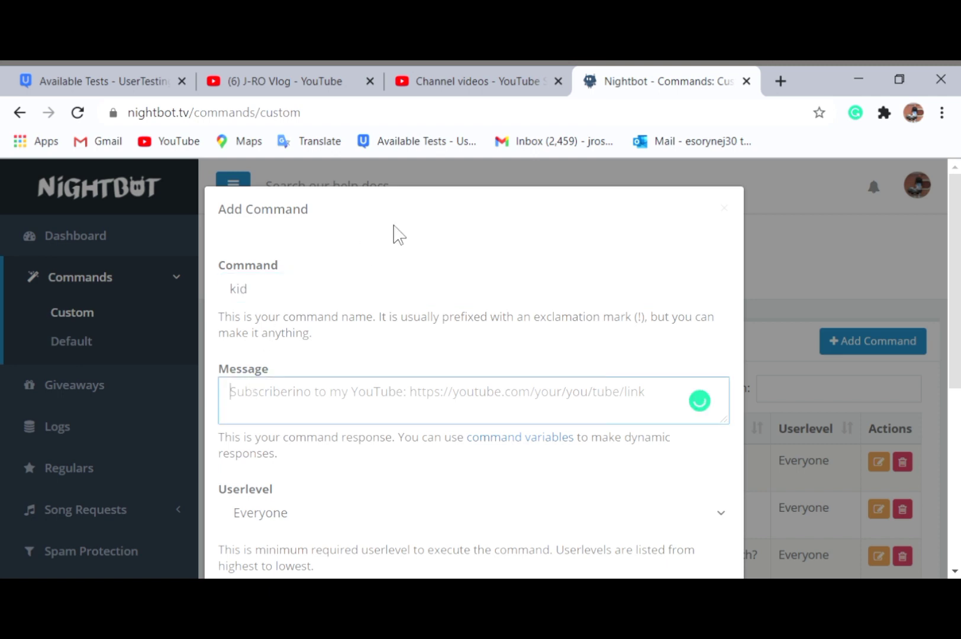
Step: Switch to YouTube, search for "kiddos happiness" and open the Kiddos Happiness channel
click(300, 86)
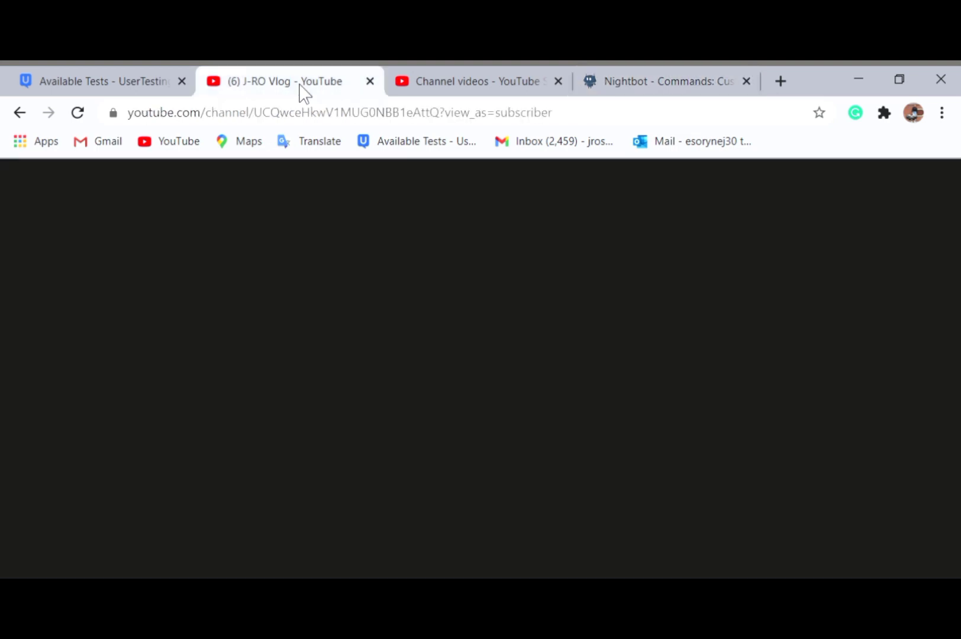
click(288, 189)
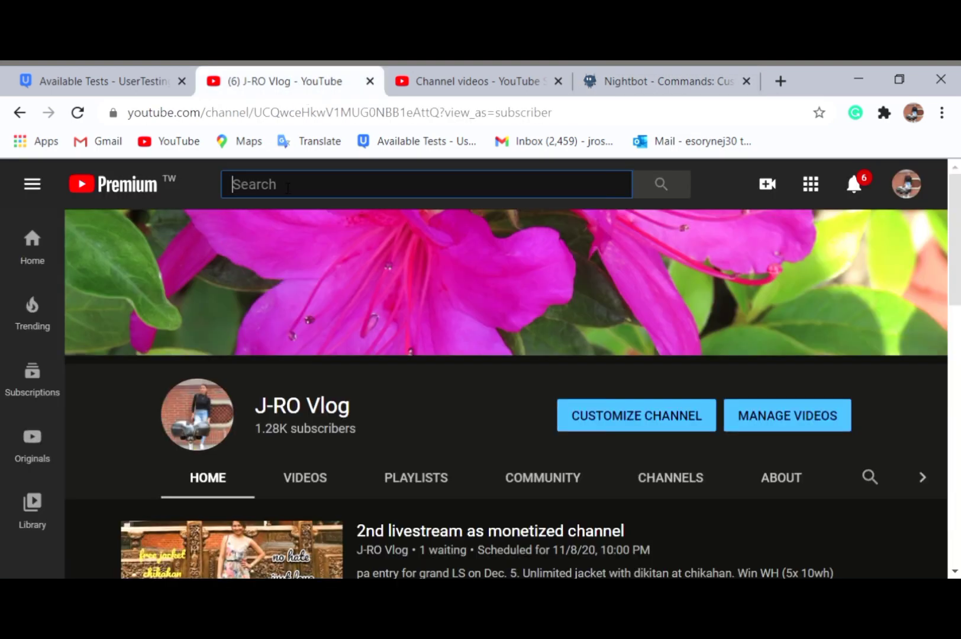
text(kiddos)
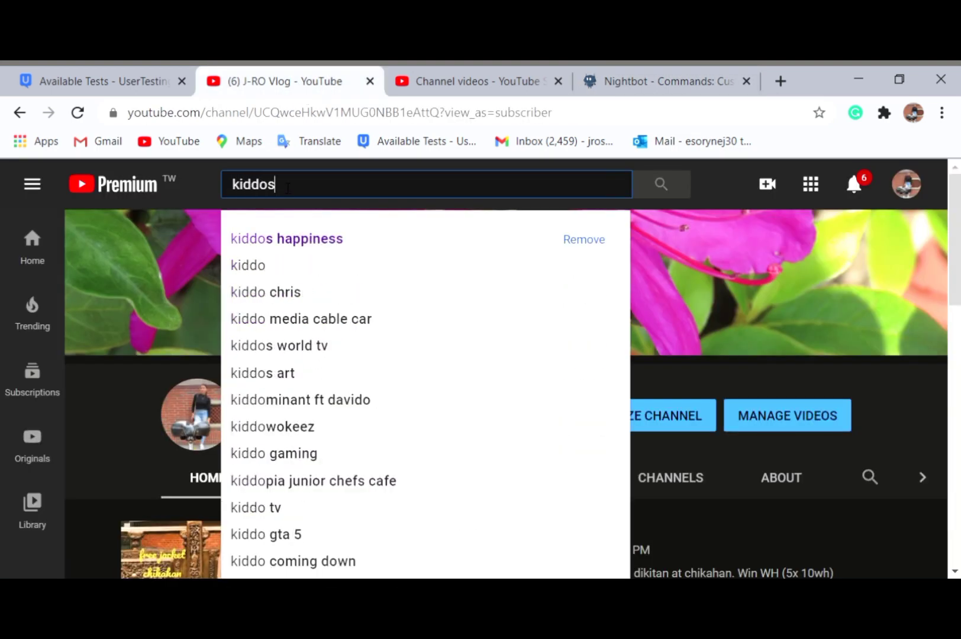
click(276, 242)
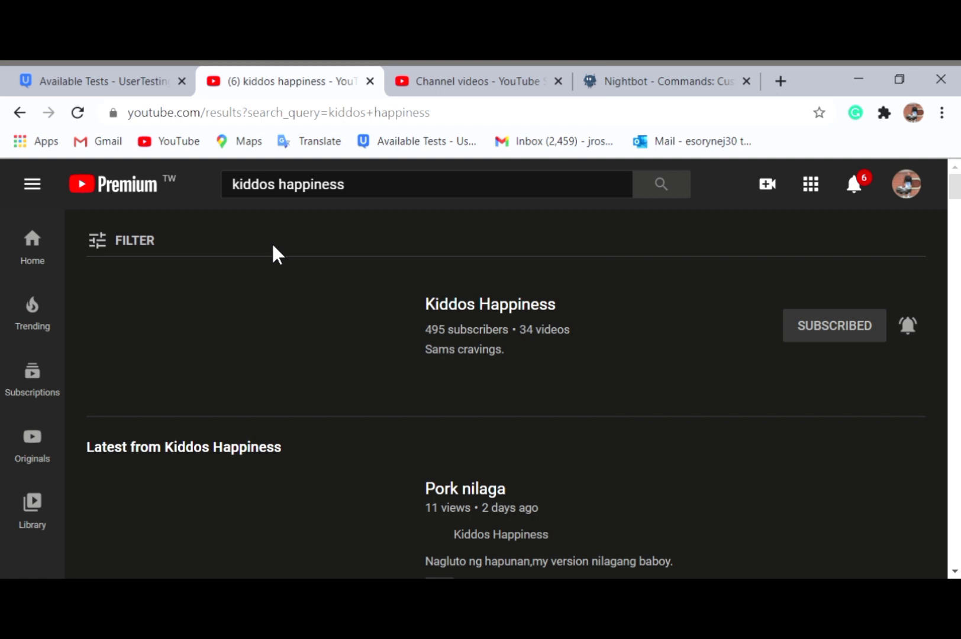
click(273, 331)
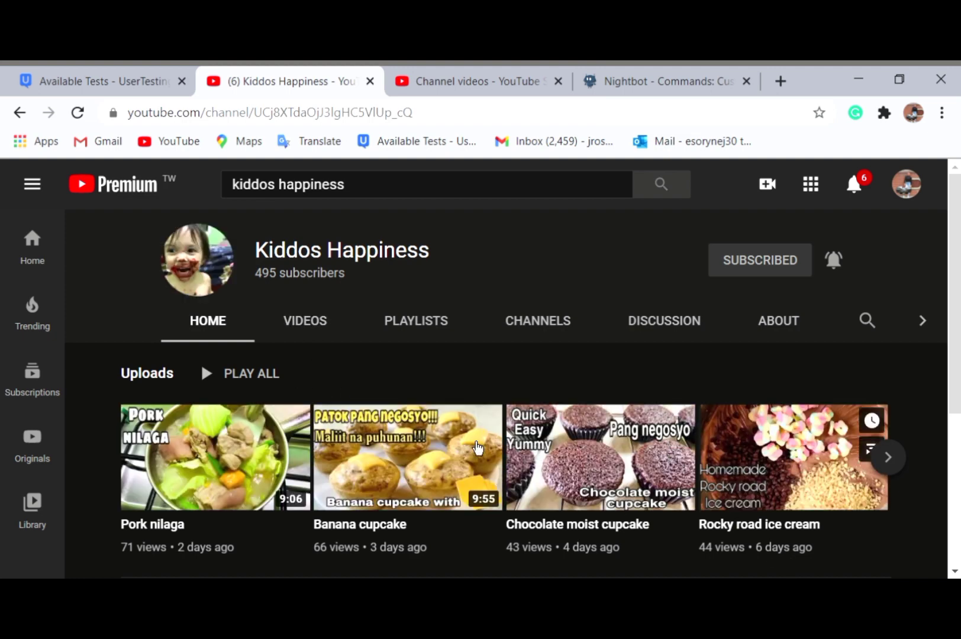
Step: Browse the channel's videos and open the options of the "Chocolate frosting;deliciously made at home" video
click(305, 320)
scroll(954, 574, down, 5)
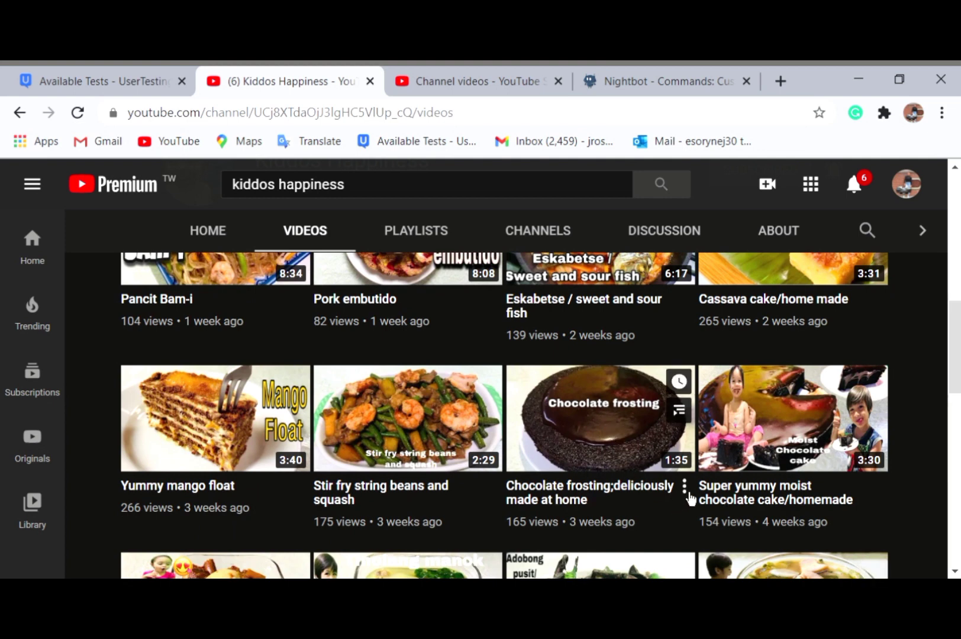
click(685, 488)
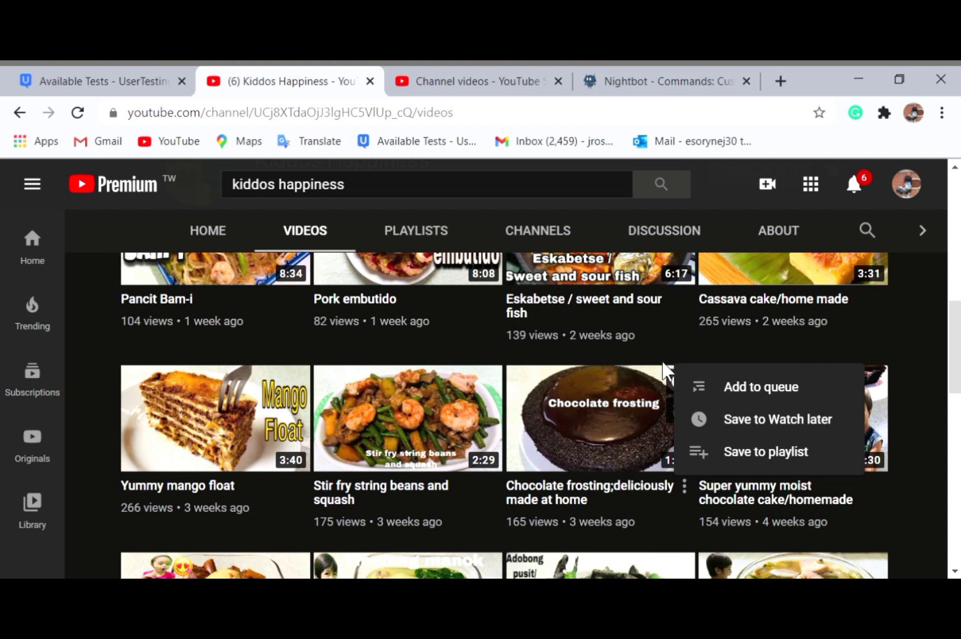
click(626, 87)
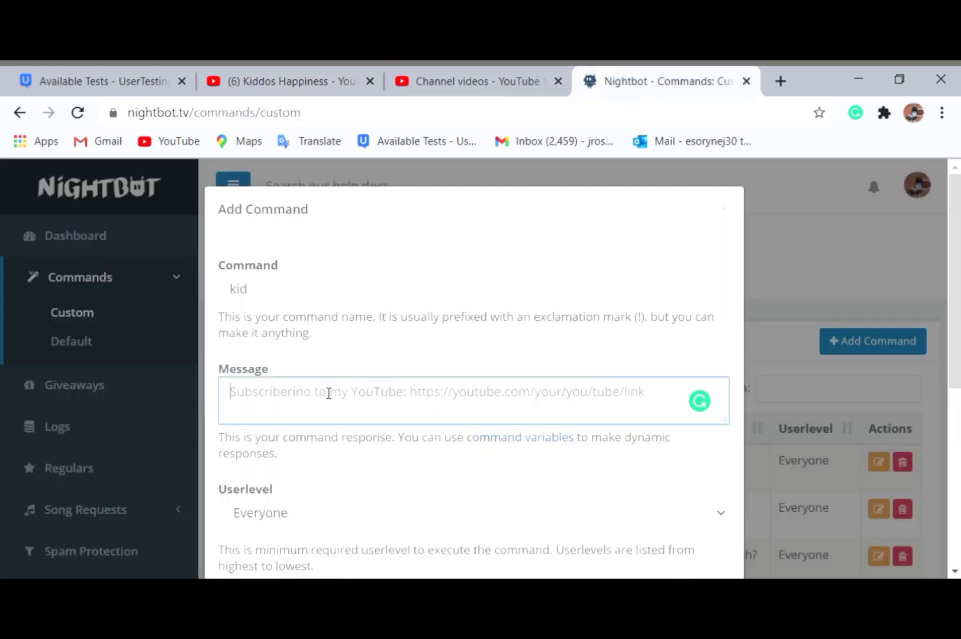
text(ple)
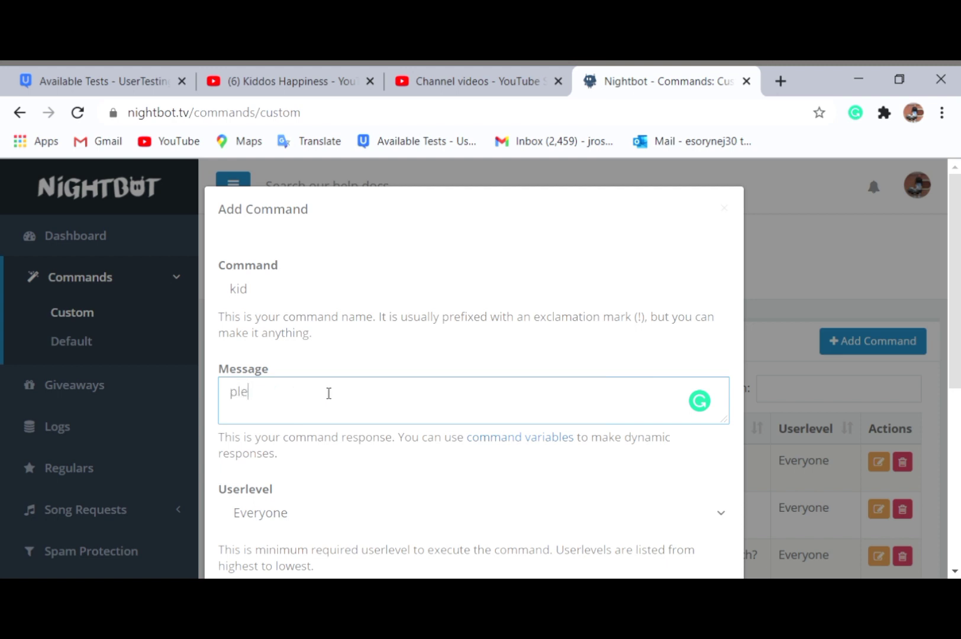
text(ase sup)
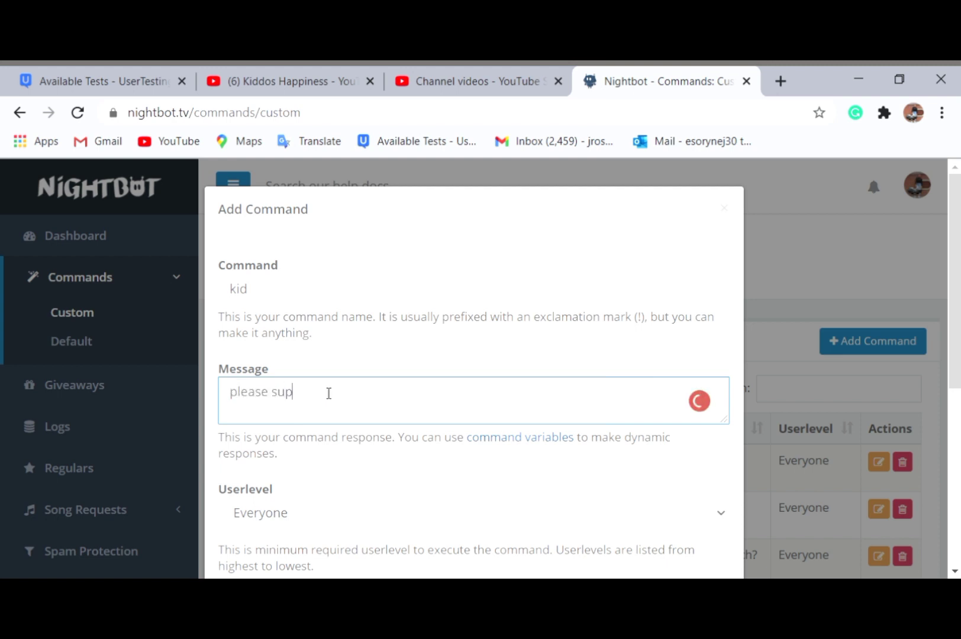
text(port my friend Kiddos ha)
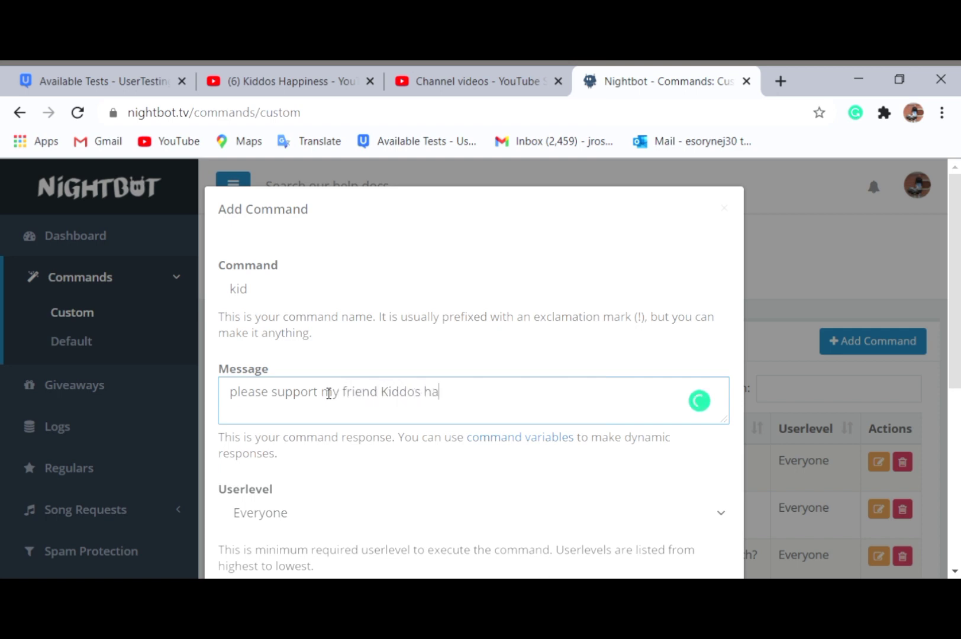
text(ppiness V)
text(https://www.youtube.com/watch?v=RJAdJQXa1hw)
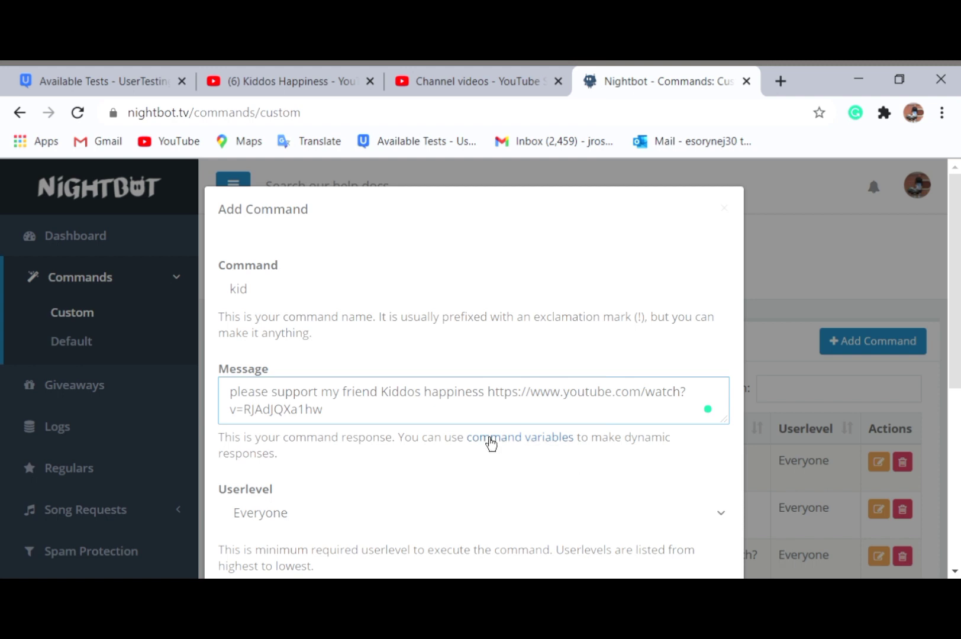
Step: Append "dikit kalembang all para pasok" after the video link in the "kid" command's message
text(dikit ka)
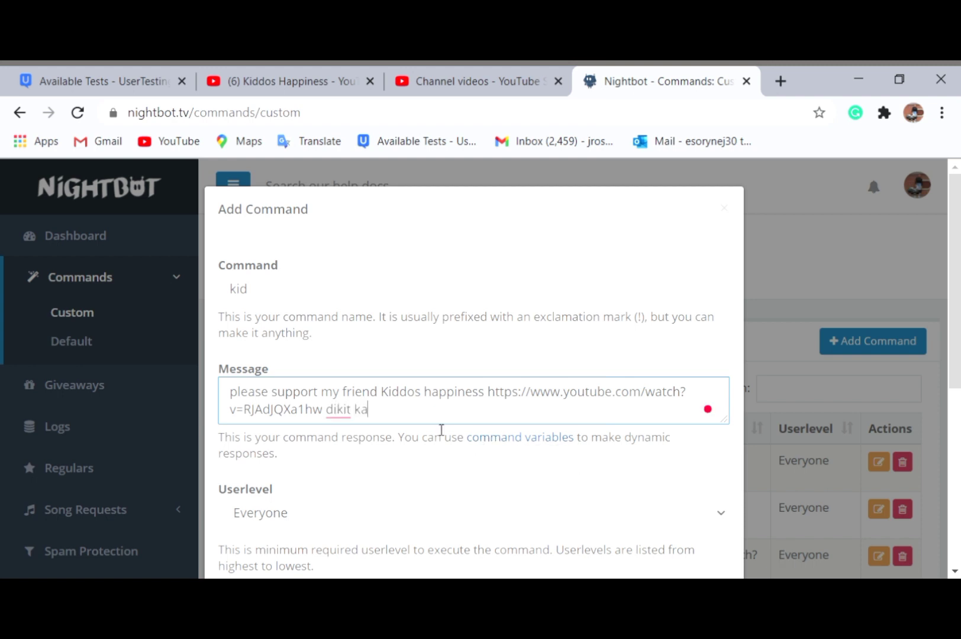
text(lembang all par)
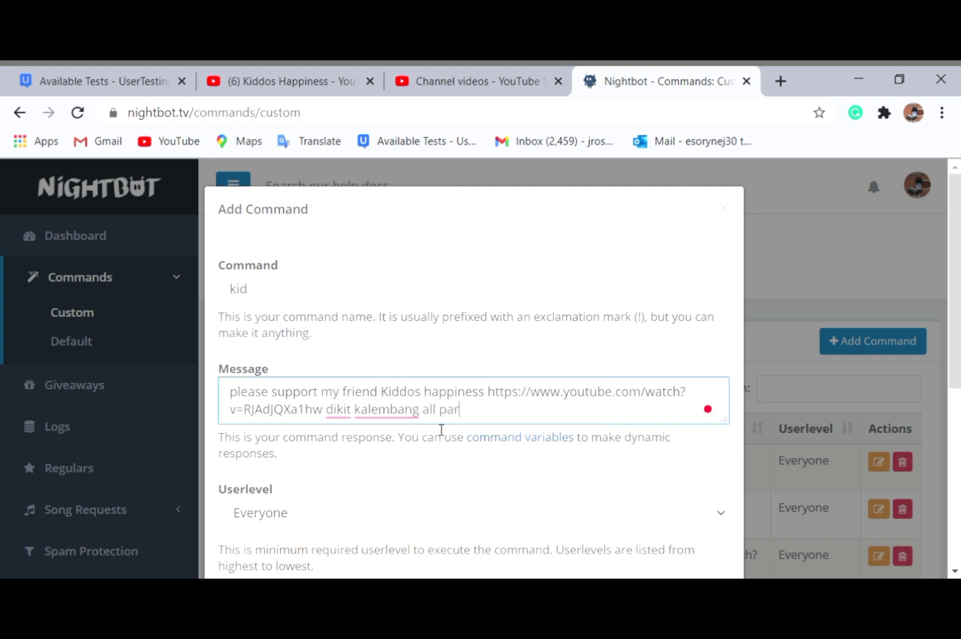
text(a pasok)
Step: Try to submit the new "kid" command, dismiss the notification and cancel the Add Command form
click(954, 571)
scroll(473, 367, down, 5)
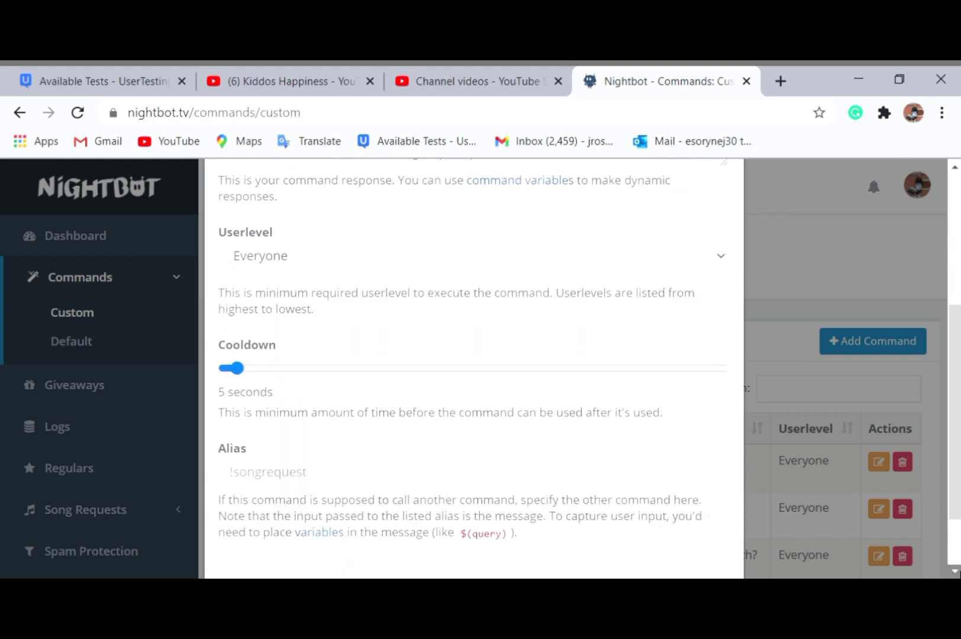
scroll(473, 367, down, 1)
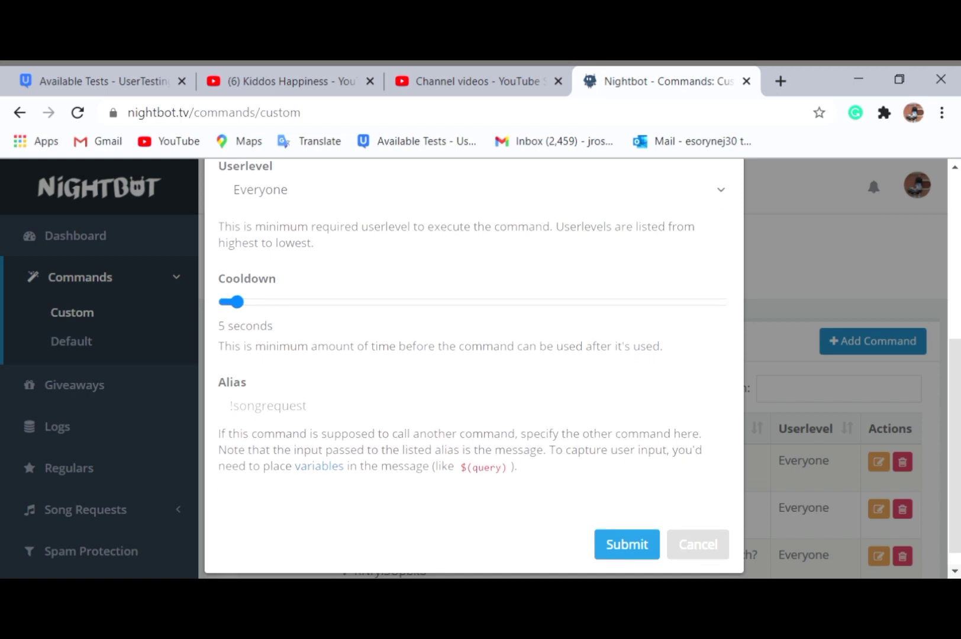
click(624, 556)
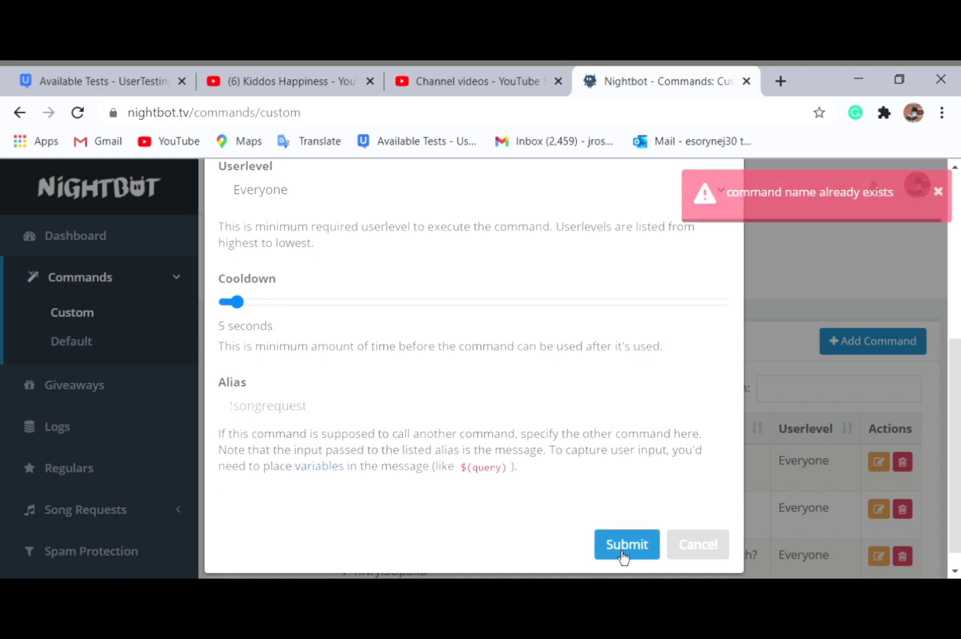
click(938, 190)
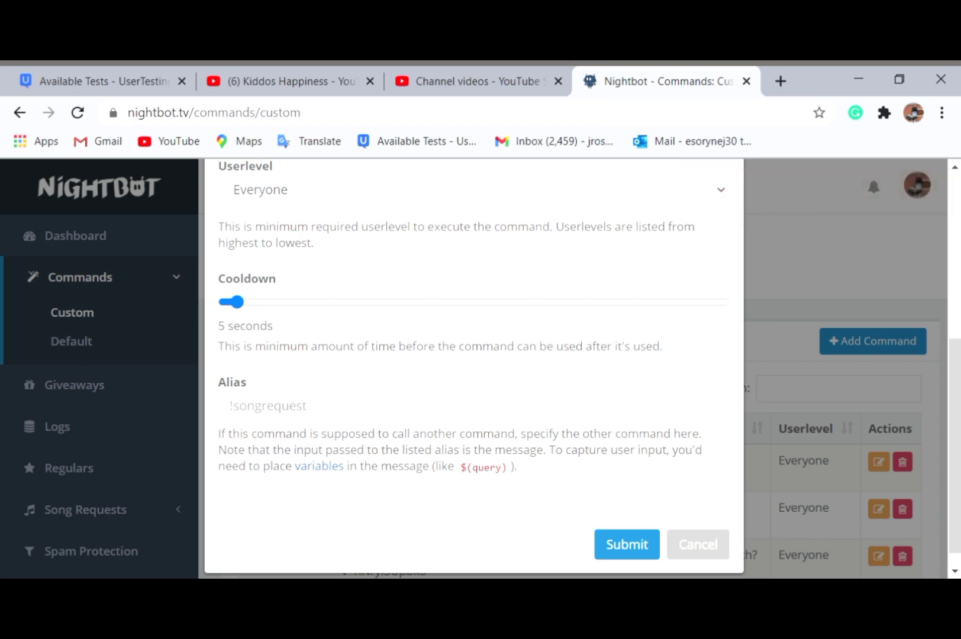
click(698, 555)
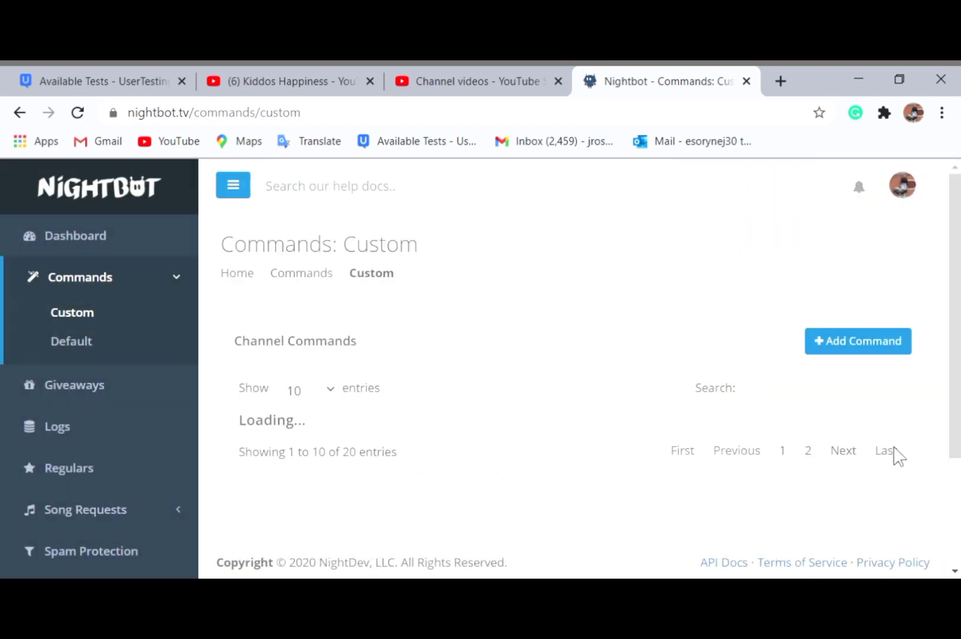
Step: Look through both pages of the channel's custom commands for an existing "kid" entry
click(954, 571)
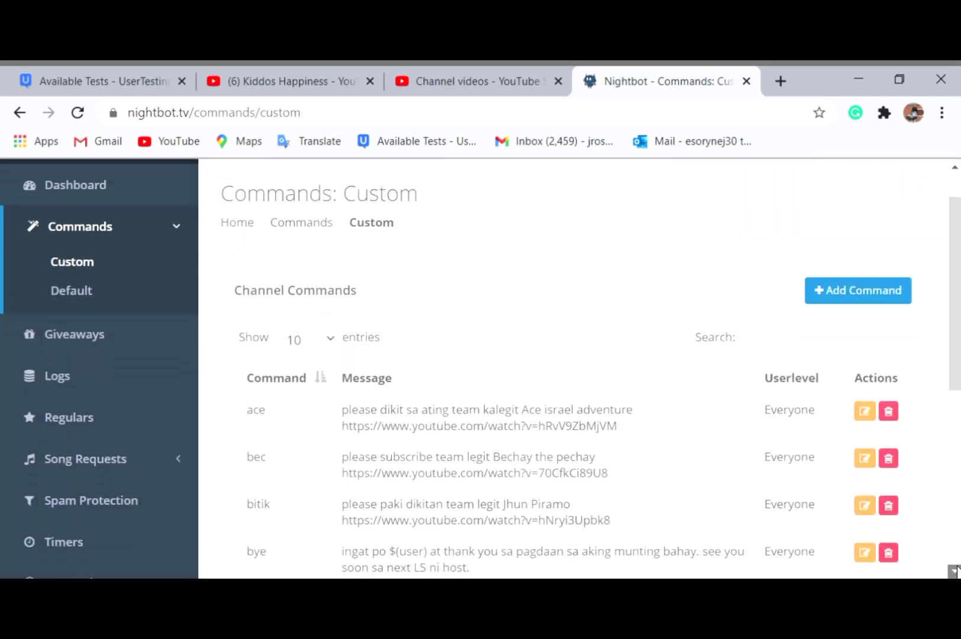
click(954, 571)
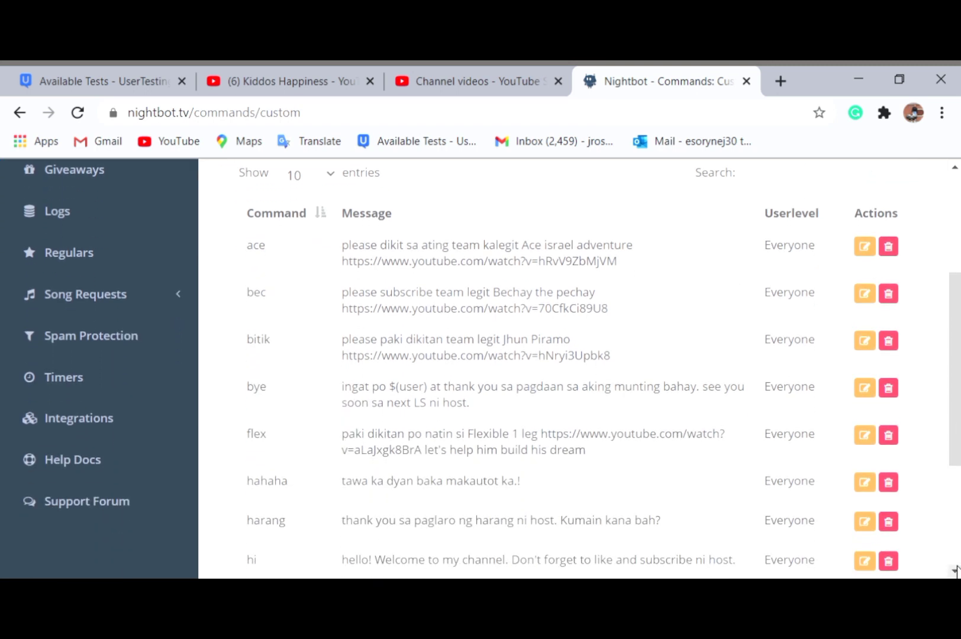
click(954, 571)
click(954, 571)
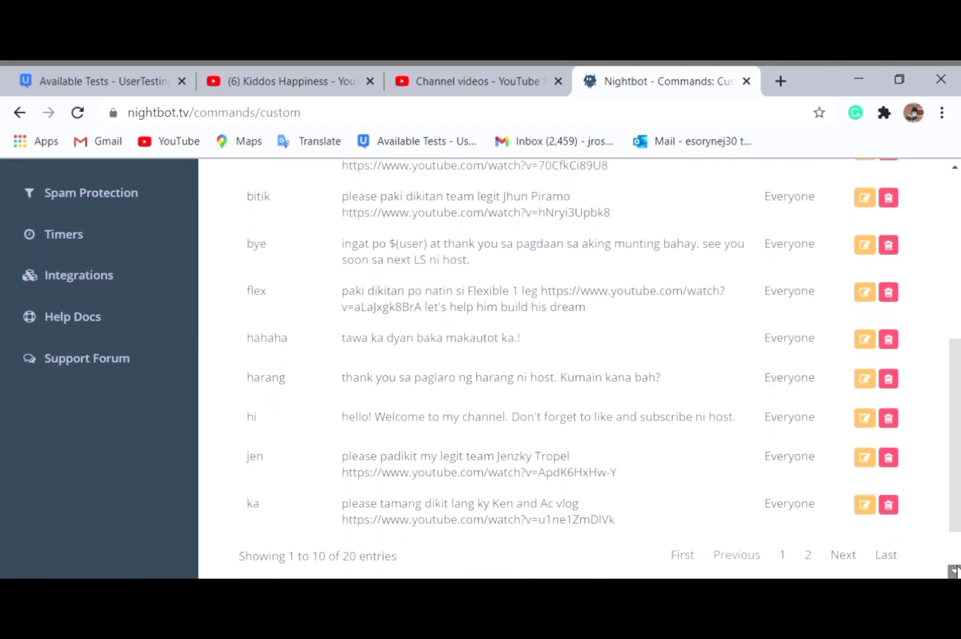
click(954, 571)
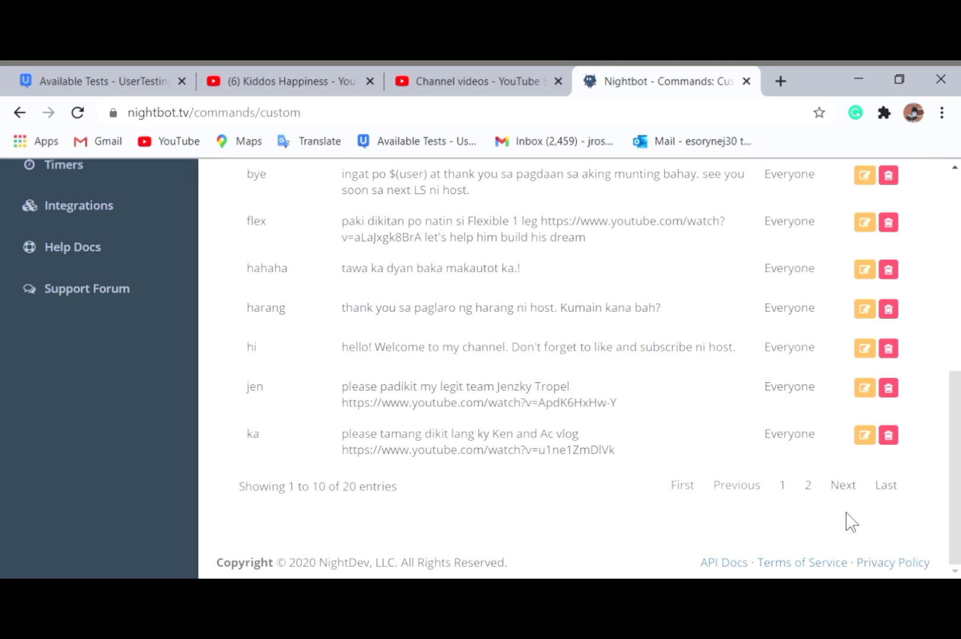
click(809, 487)
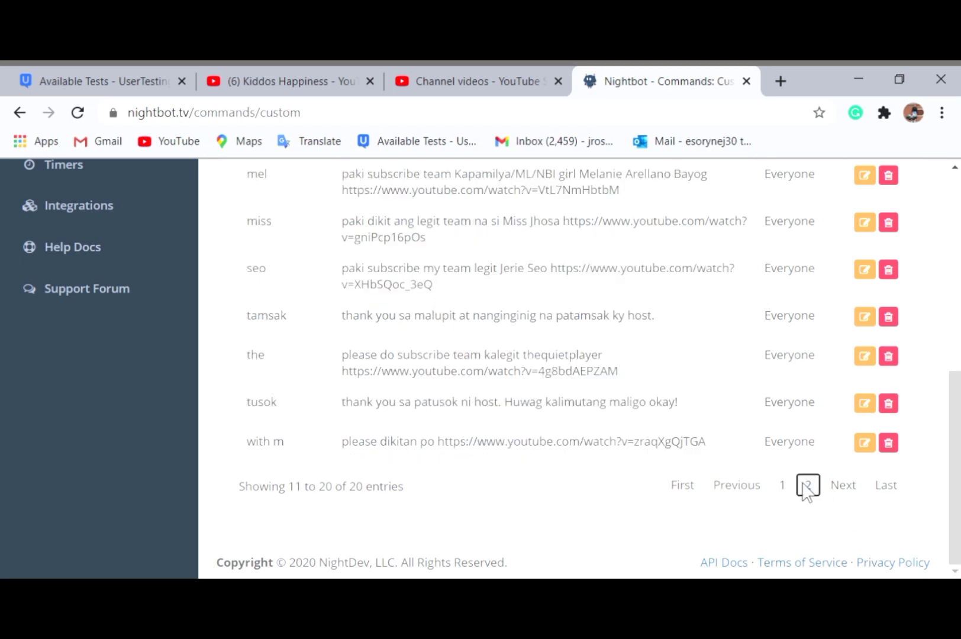
click(954, 166)
click(954, 167)
click(954, 167)
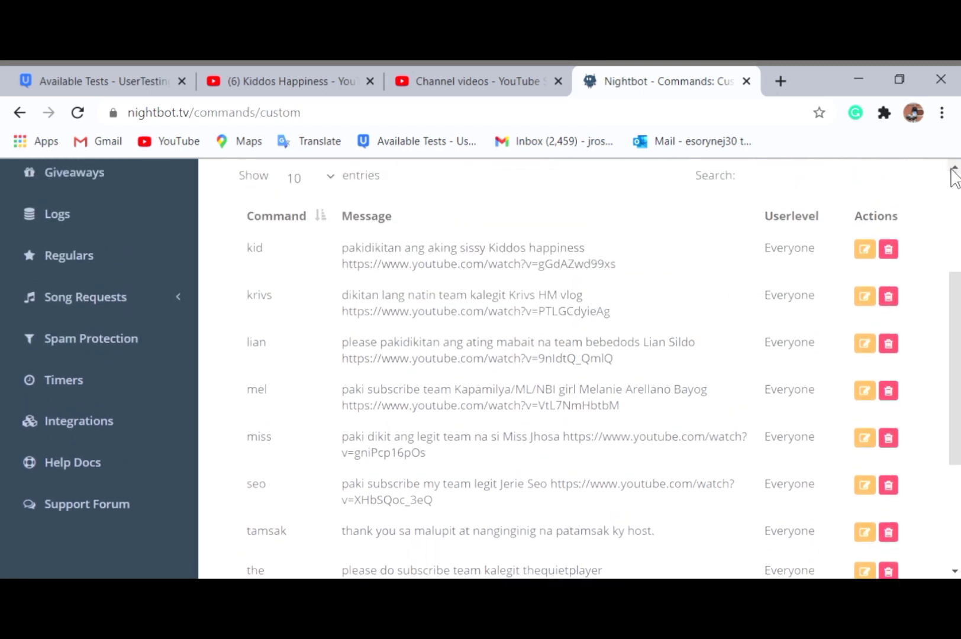
click(954, 167)
click(954, 167)
click(954, 167)
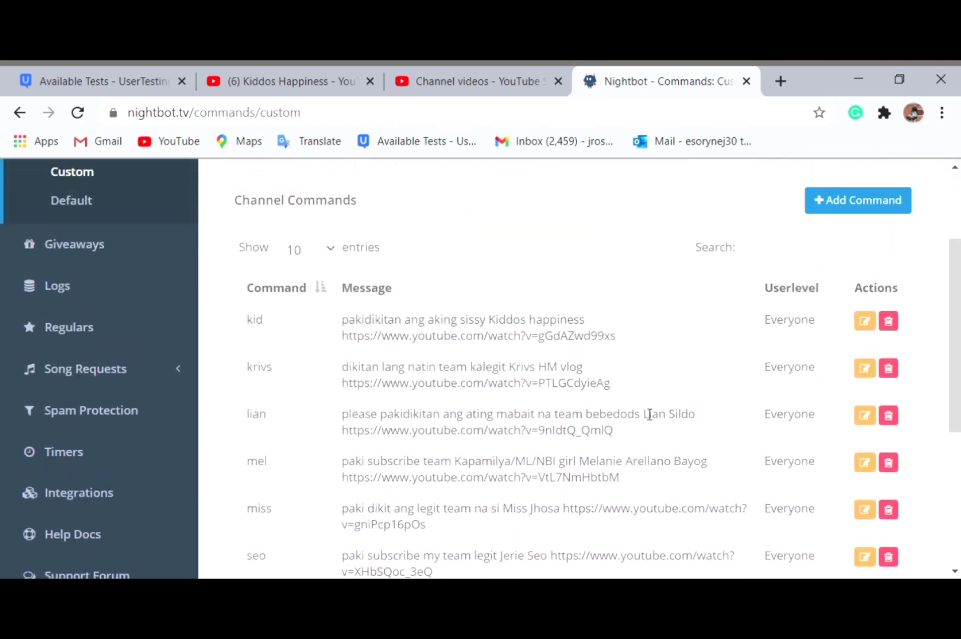
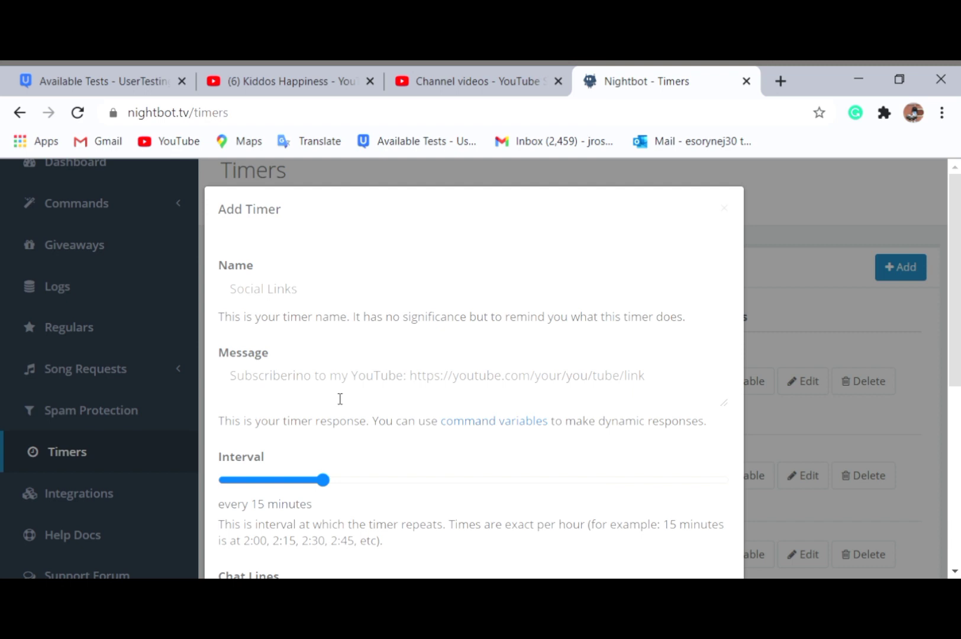
Step: Review the new timer form's message, interval, chat lines and alias settings, and cancel it without adding a timer
click(956, 571)
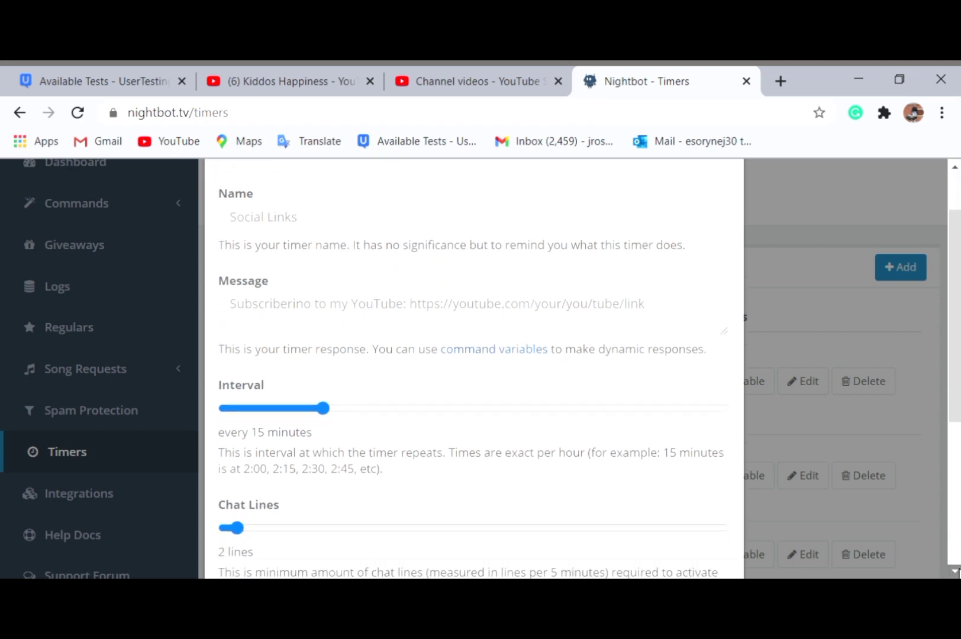
click(955, 572)
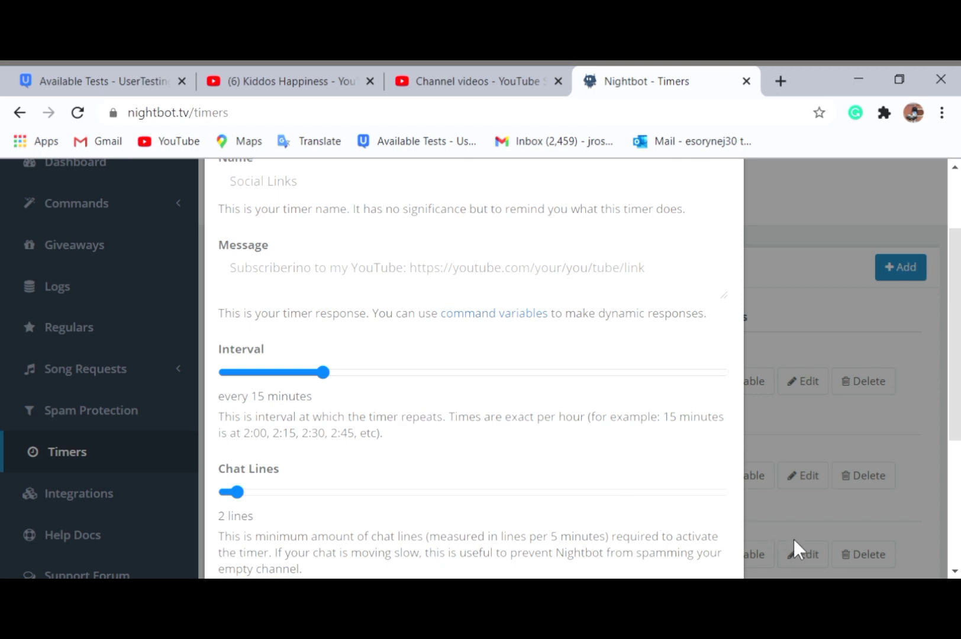
click(956, 571)
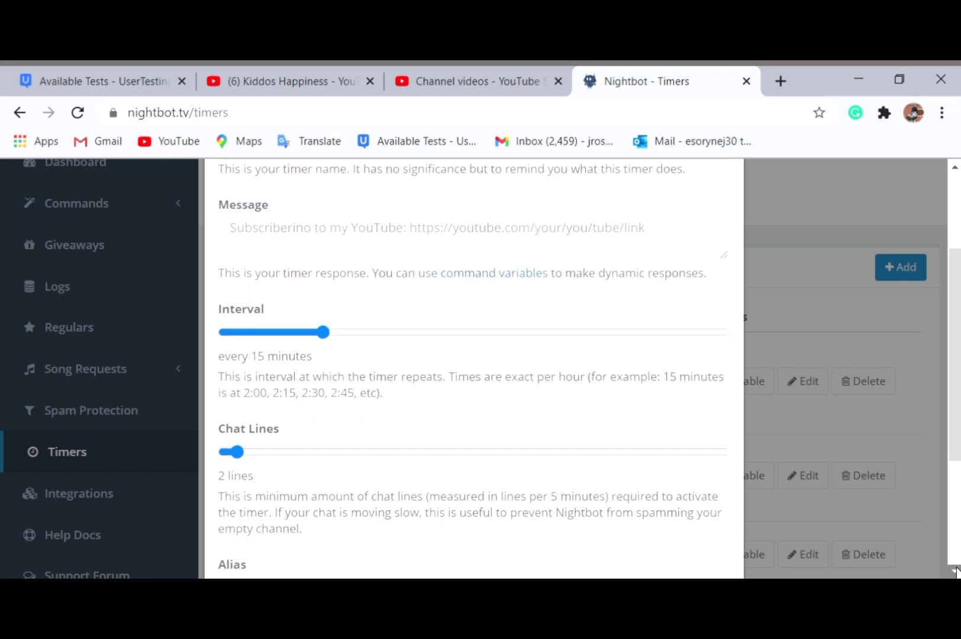
scroll(955, 572, down, 4)
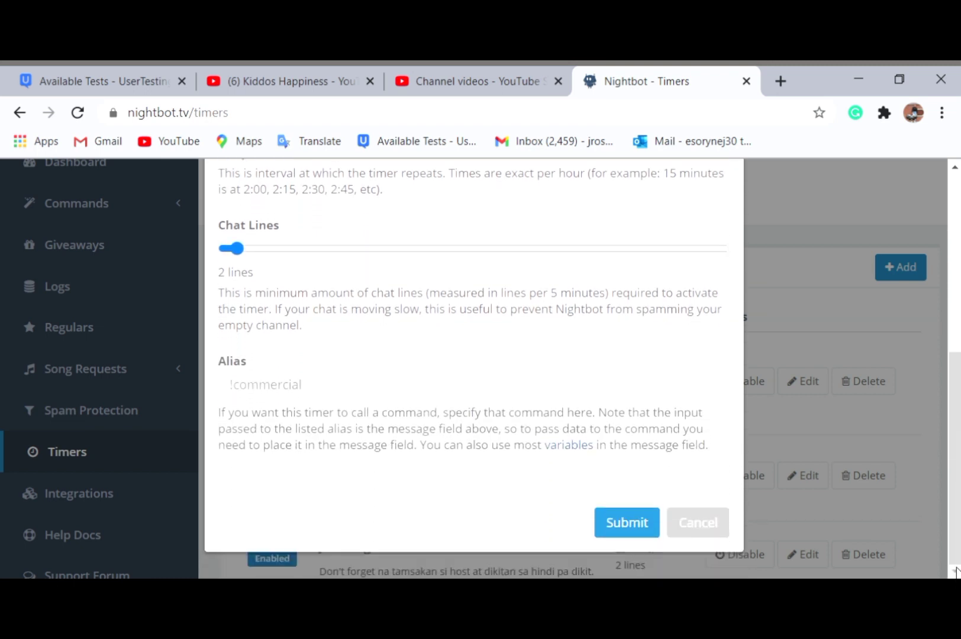
click(690, 532)
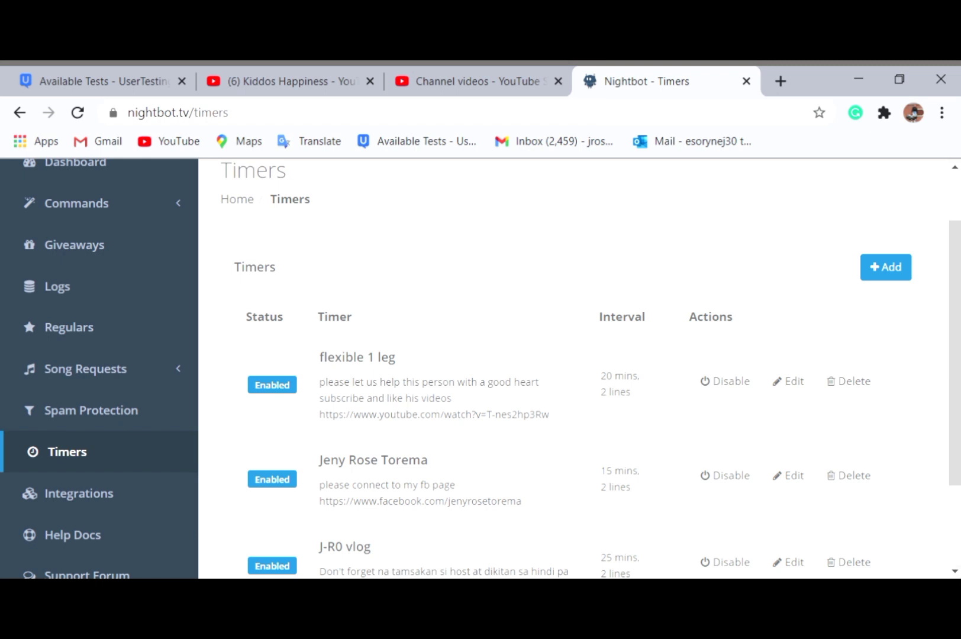
Step: Look through the existing timers with their messages and intervals, and return to the dashboard
click(955, 572)
scroll(955, 572, down, 3)
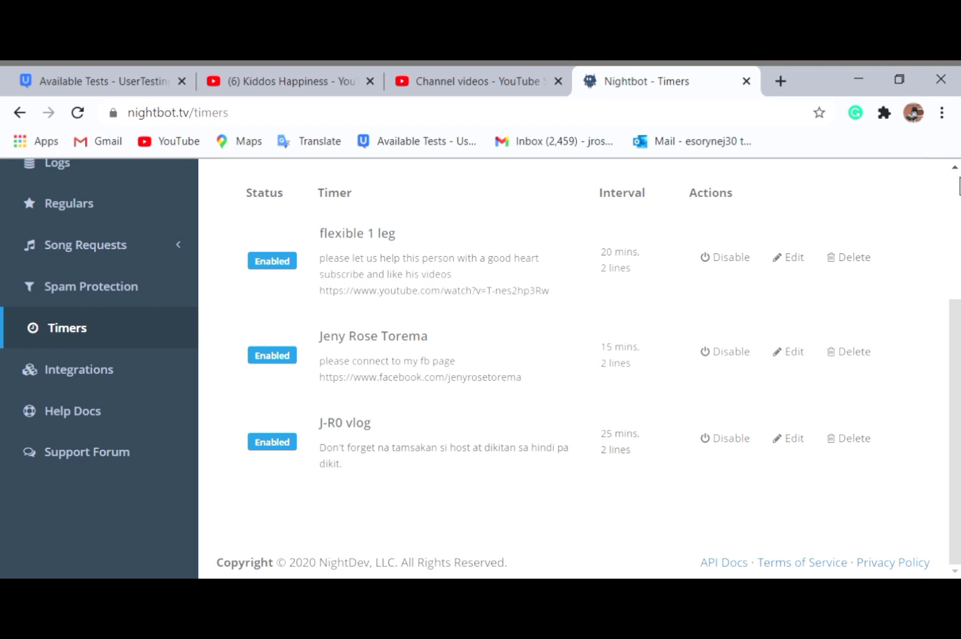
click(954, 169)
scroll(954, 169, up, 3)
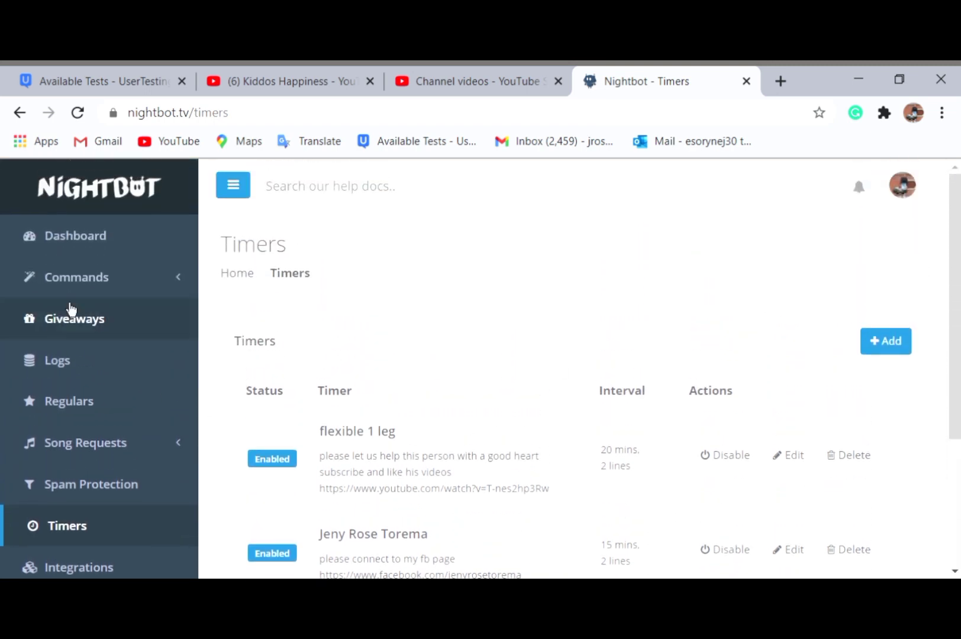
click(102, 256)
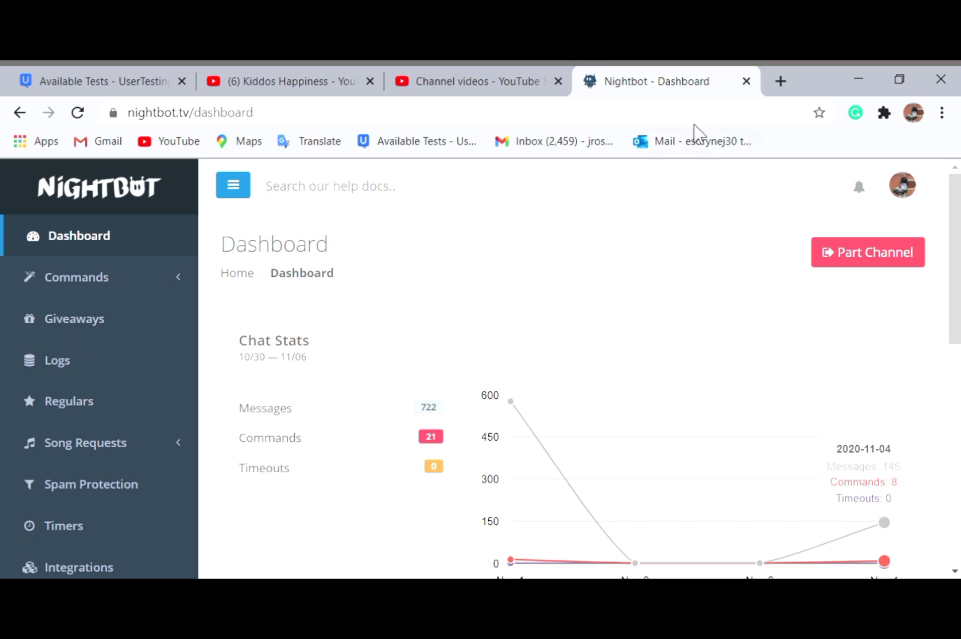
Step: Switch to YouTube, open your own channel's scheduled "2nd livestream as monetized channel", and return to the Nightbot dashboard
click(327, 91)
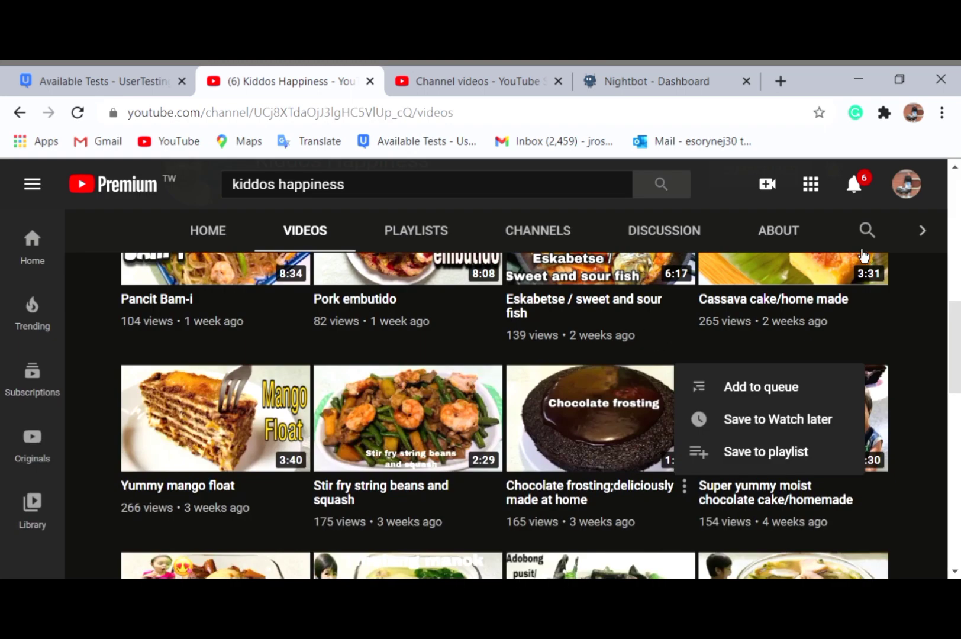
scroll(954, 173, up, 9)
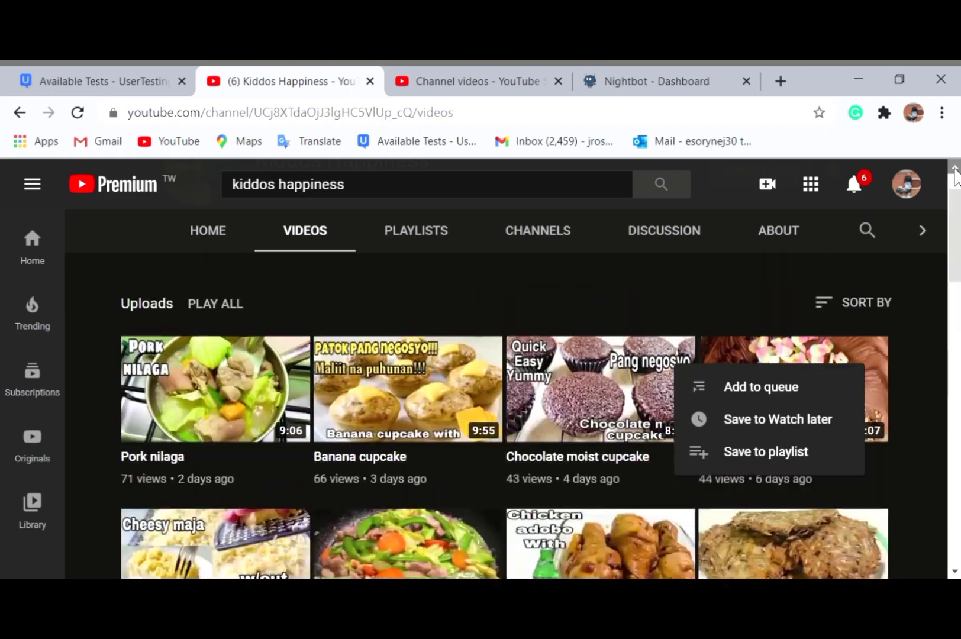
scroll(906, 195, down, 8)
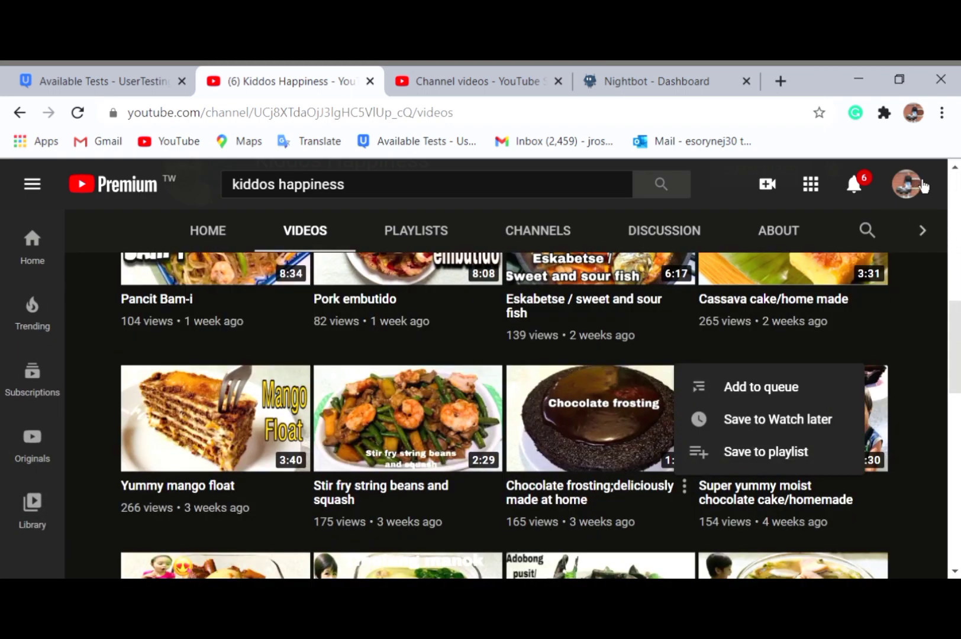
click(908, 186)
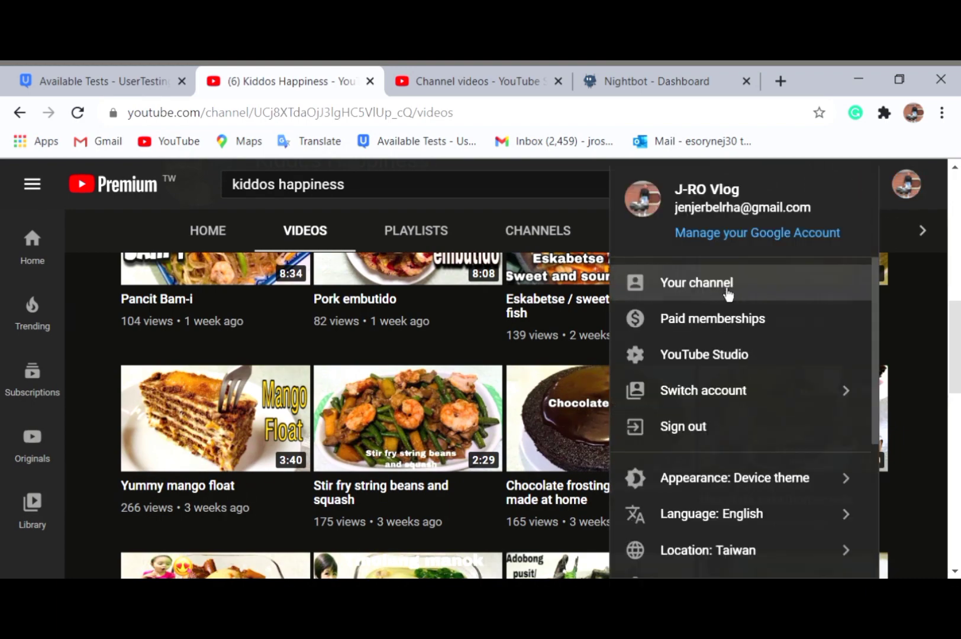
click(716, 295)
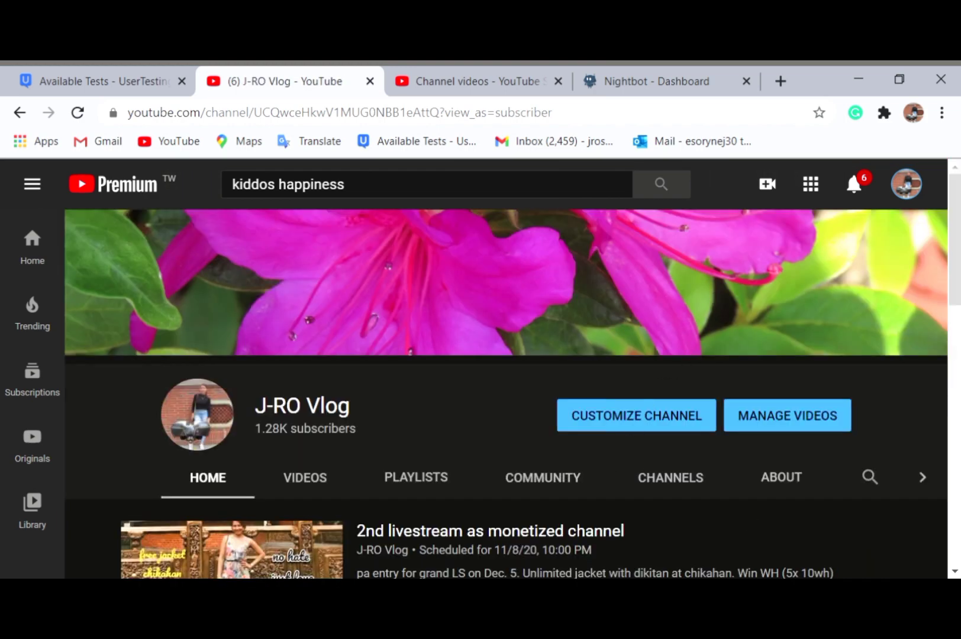
scroll(956, 573, down, 3)
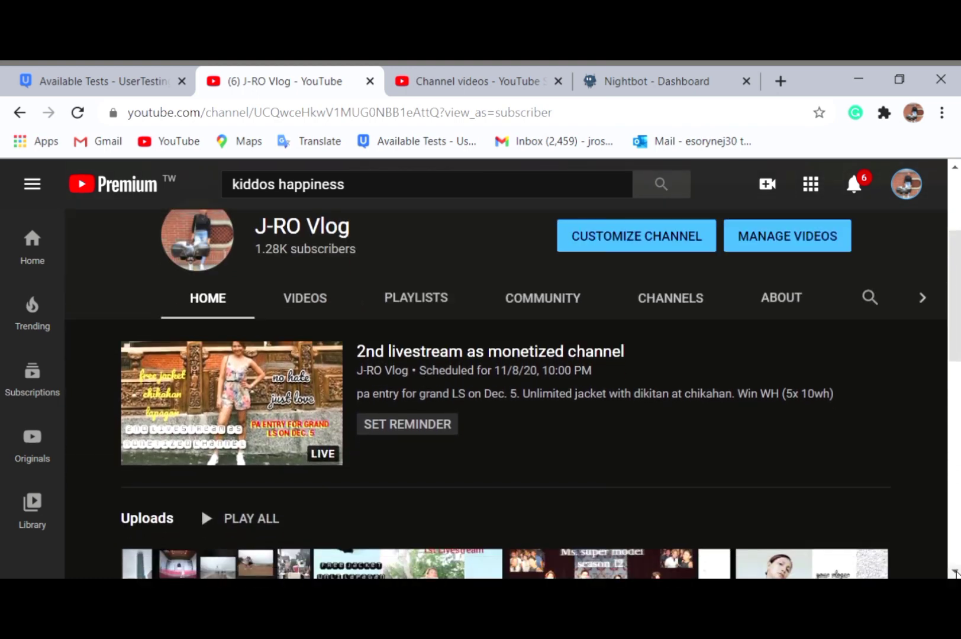
click(264, 409)
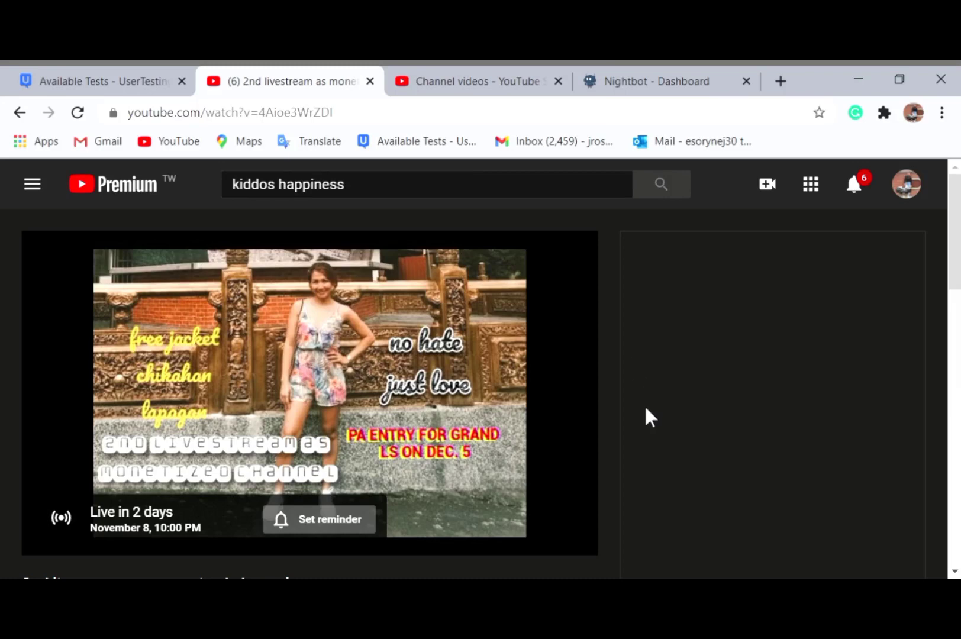
click(673, 85)
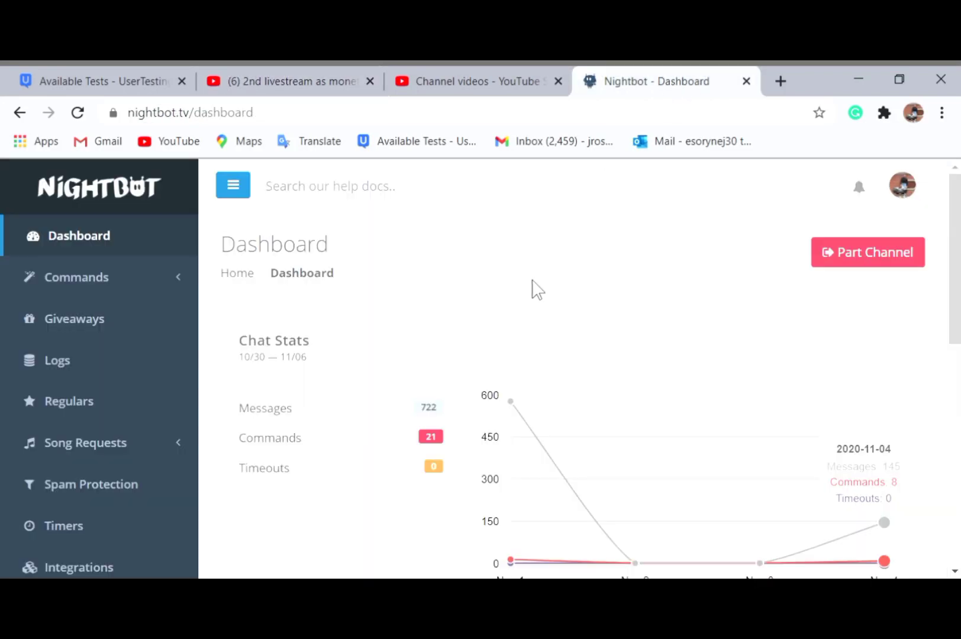